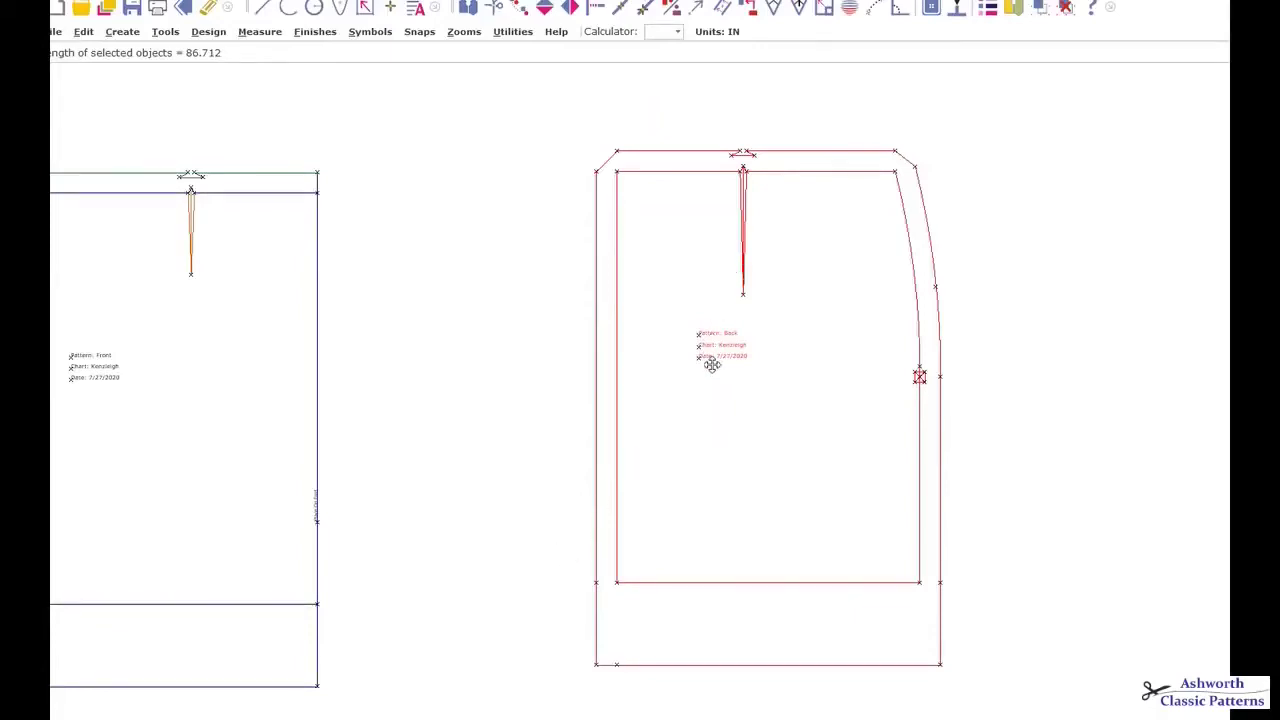
# Click an empty spot on the canvas to deselect the back skirt piece.
pyautogui.click(1060, 487)
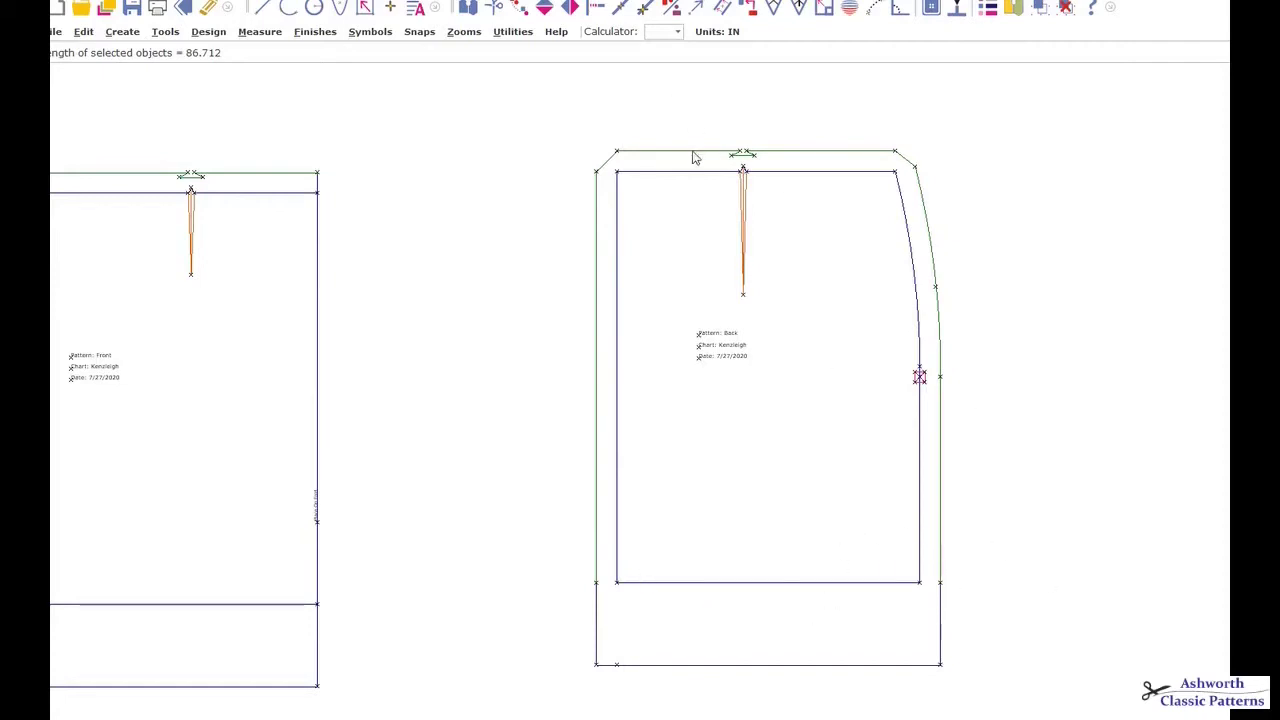
# Delete the back piece's waist allowance segment and its right side seam allowance lines.
pyautogui.moveTo(629, 143); pyautogui.dragTo(952, 180)
pyautogui.press('Delete')
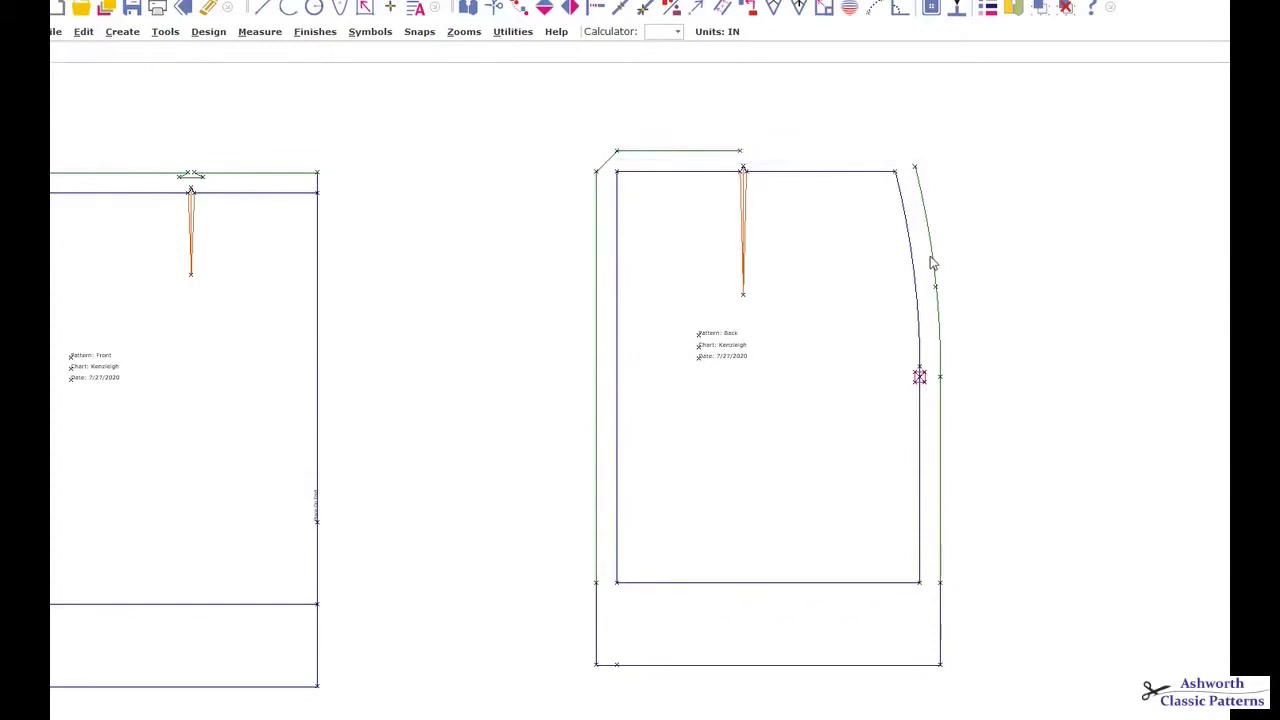
pyautogui.click(935, 263)
pyautogui.press('Delete')
pyautogui.click(942, 492)
pyautogui.press('Delete')
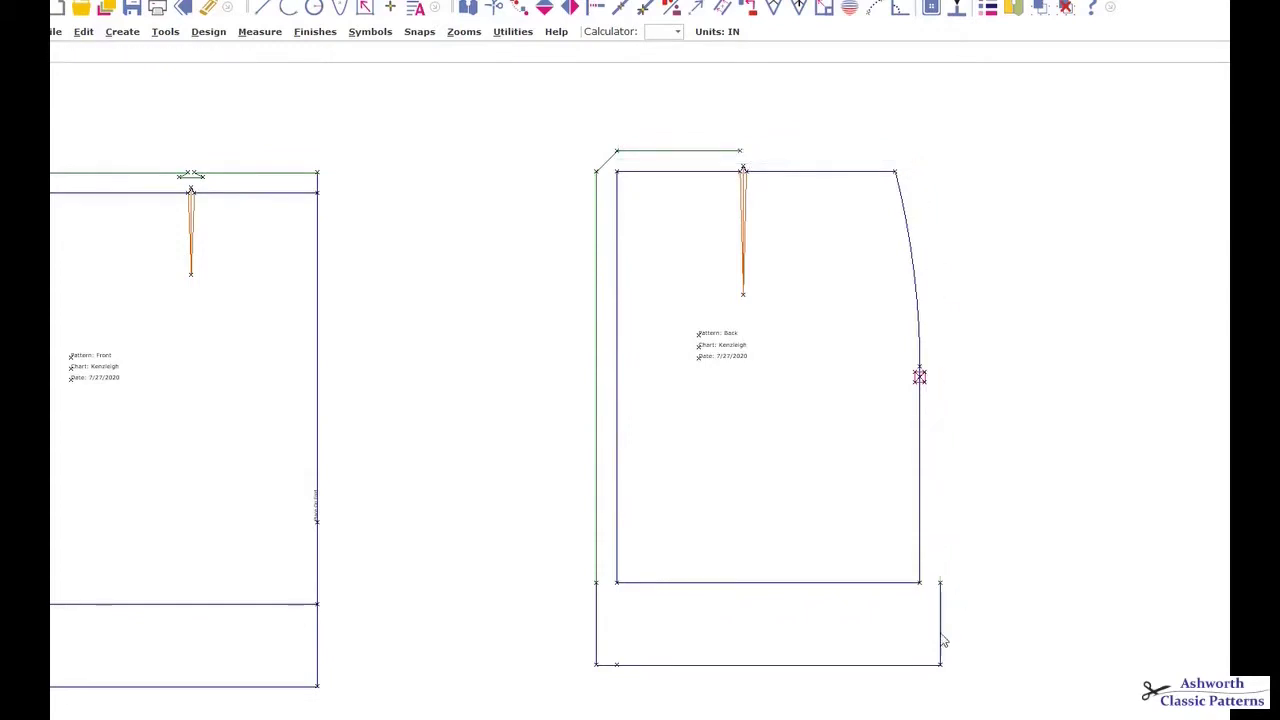
pyautogui.click(941, 635)
pyautogui.press('Delete')
# Delete the back piece's hem allowance lines, left side allowance and remaining waist allowance.
pyautogui.click(812, 665)
pyautogui.press('Delete')
pyautogui.click(596, 630)
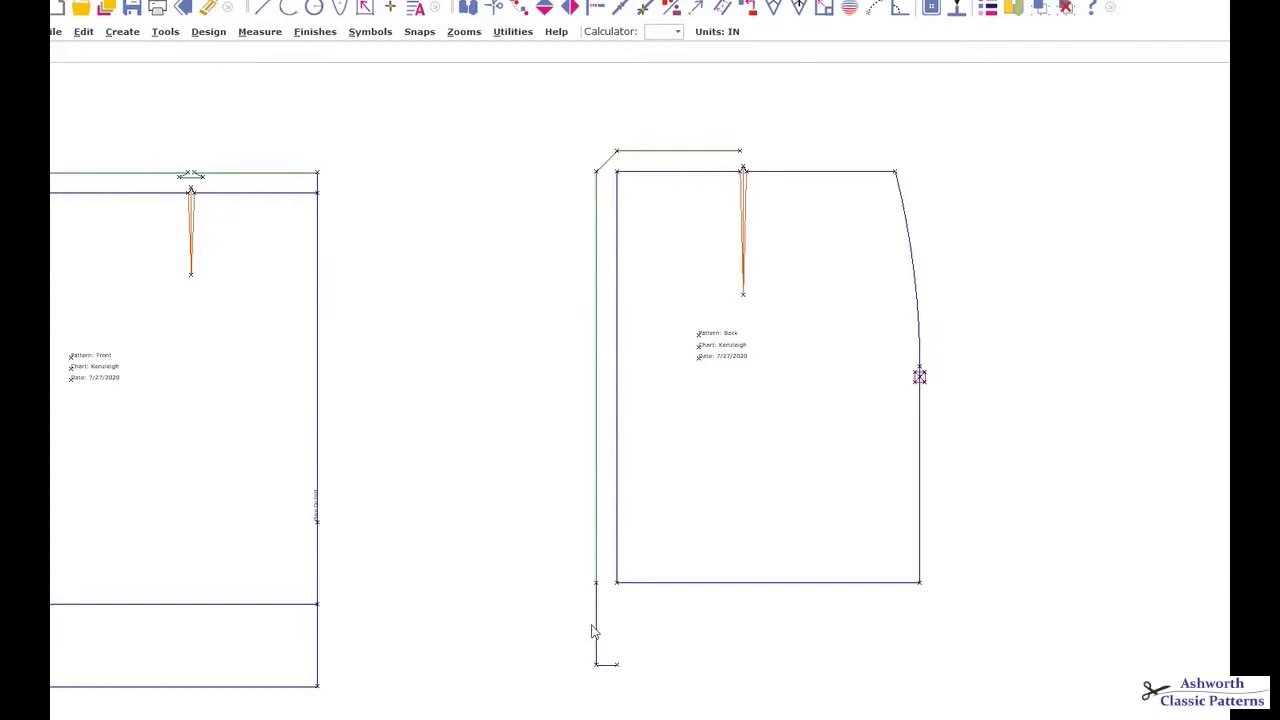
pyautogui.press('Delete')
pyautogui.click(594, 563)
pyautogui.press('Delete')
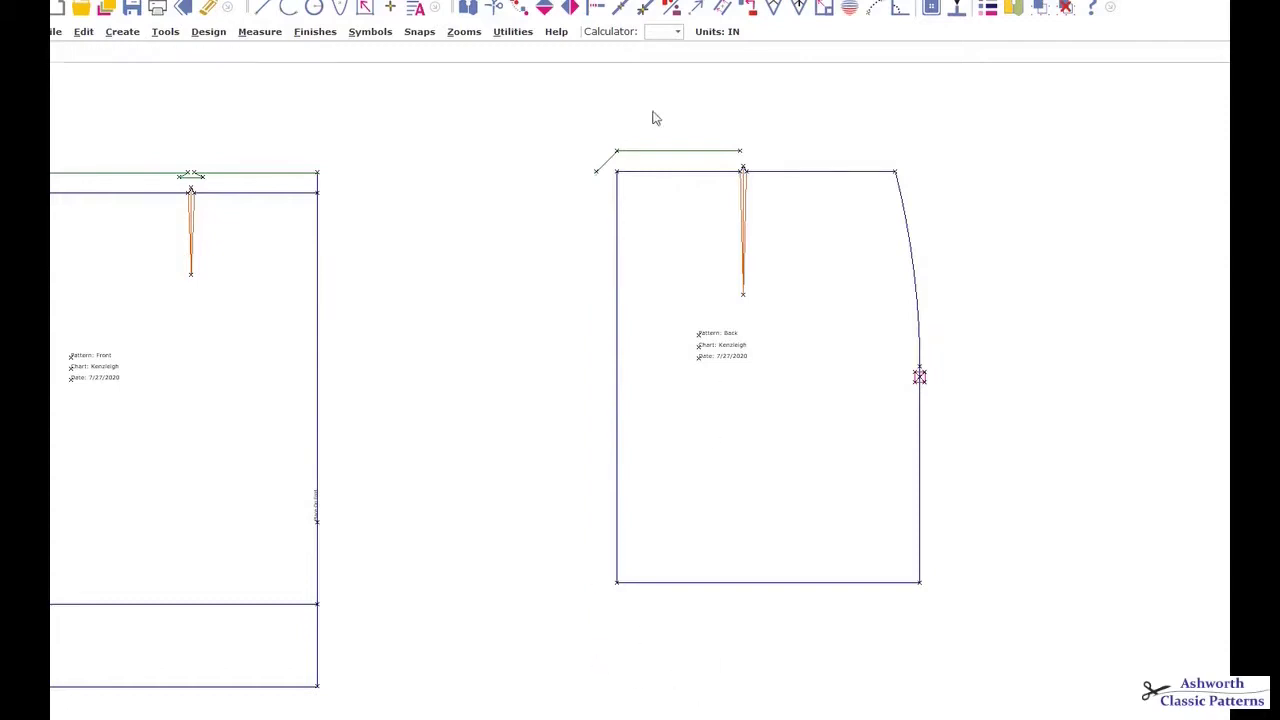
pyautogui.click(638, 151)
pyautogui.press('Delete')
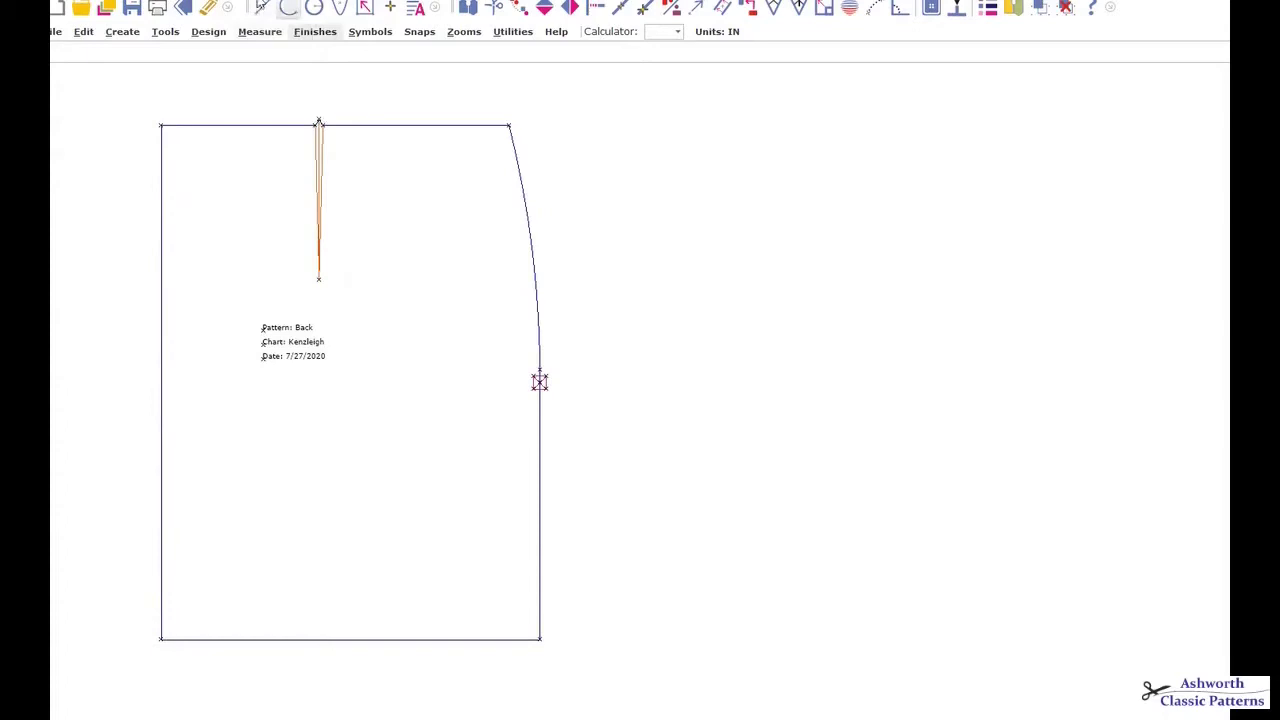
# Draw a straight slash line from the back dart top down to the hem.
pyautogui.click(261, 8)
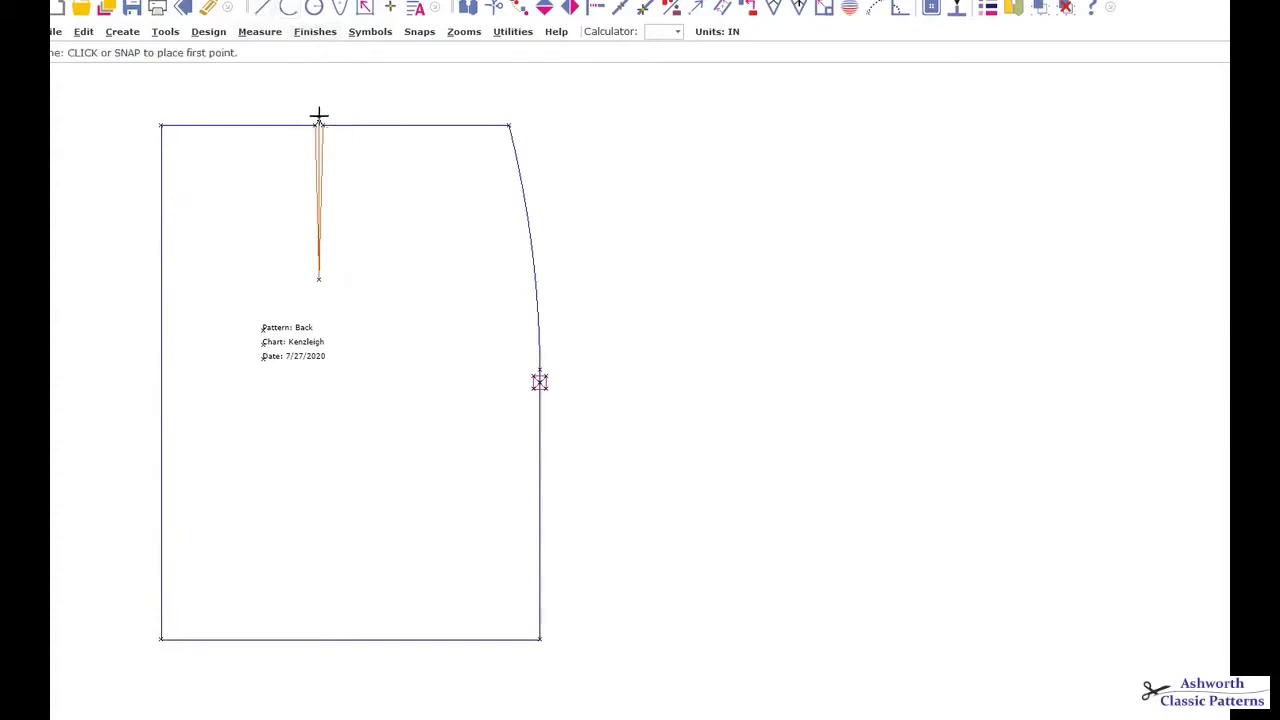
pyautogui.click(318, 116)
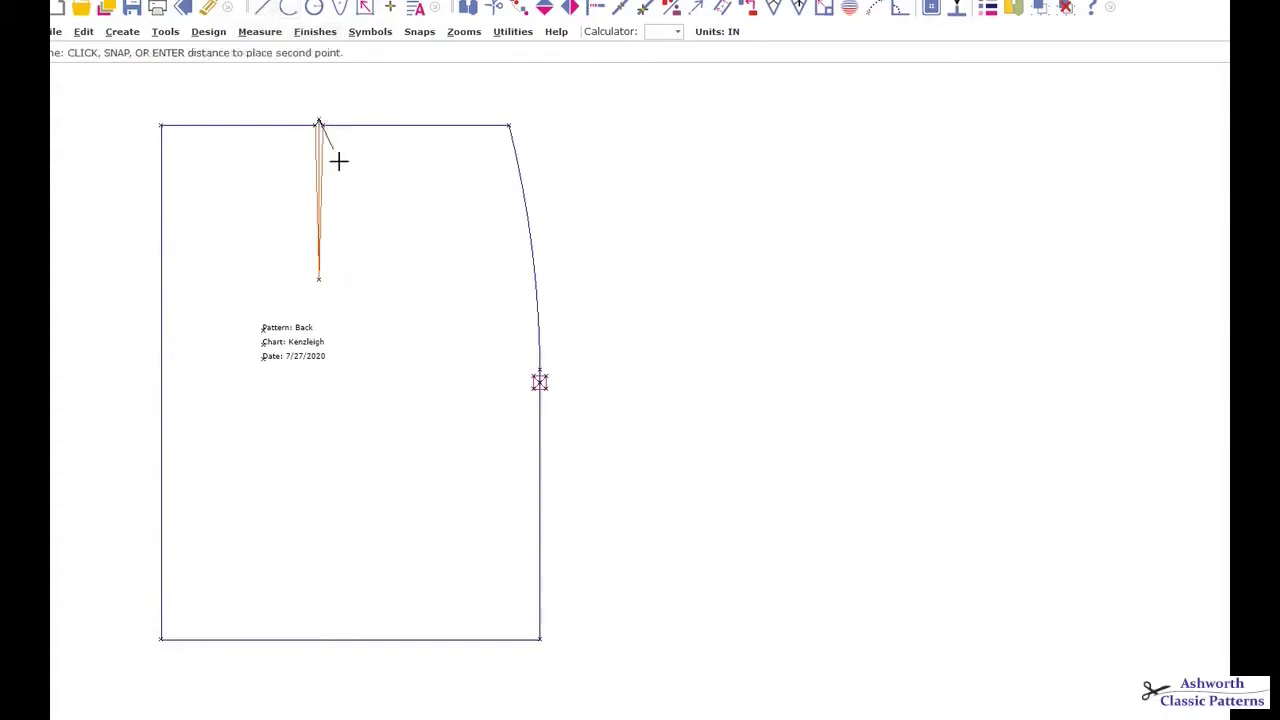
pyautogui.click(308, 630)
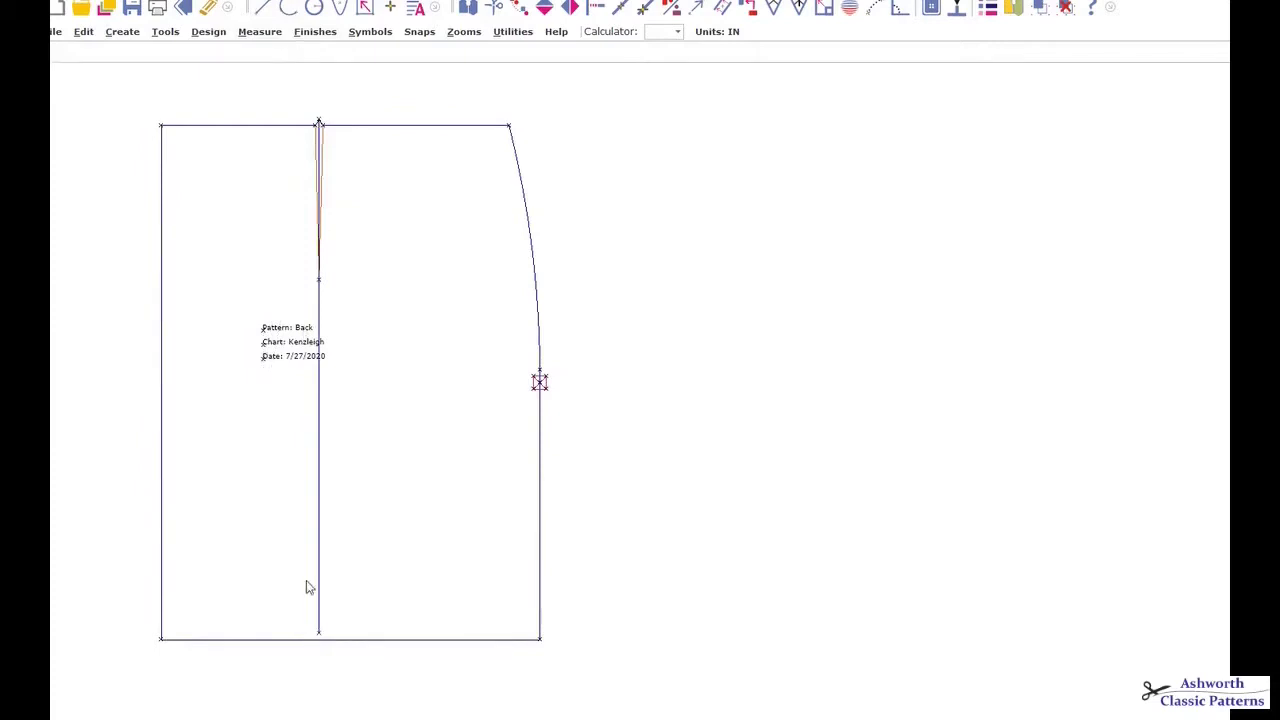
pyautogui.scroll(-1, 771, 400)
pyautogui.scroll(1, 775, 418)
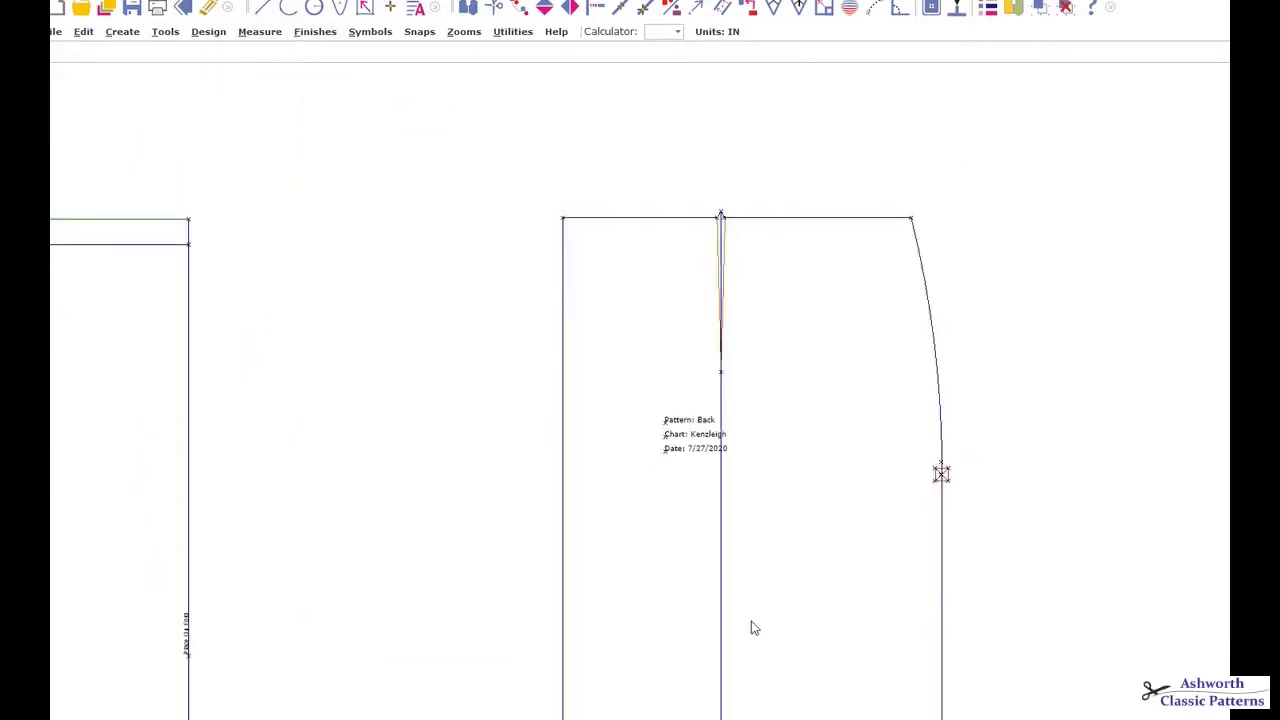
# Try adjusting the slash line's length, then cancel the adjustment.
pyautogui.click(597, 7)
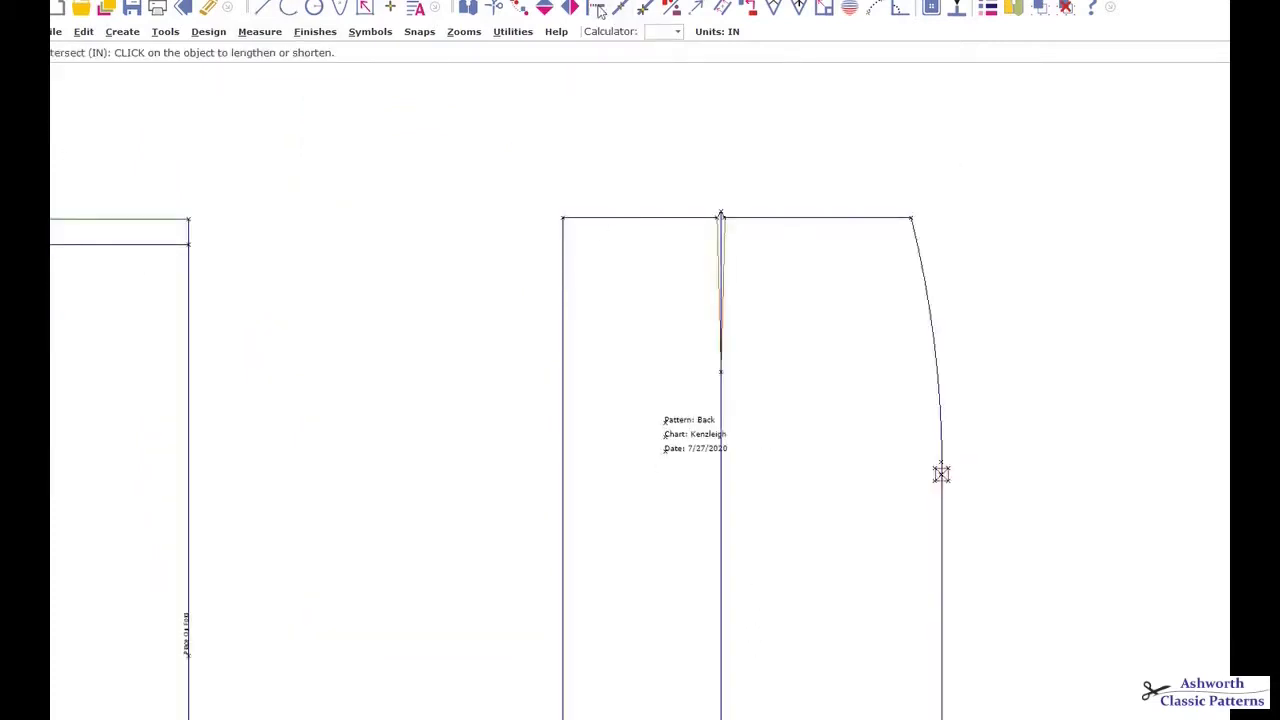
pyautogui.click(721, 679)
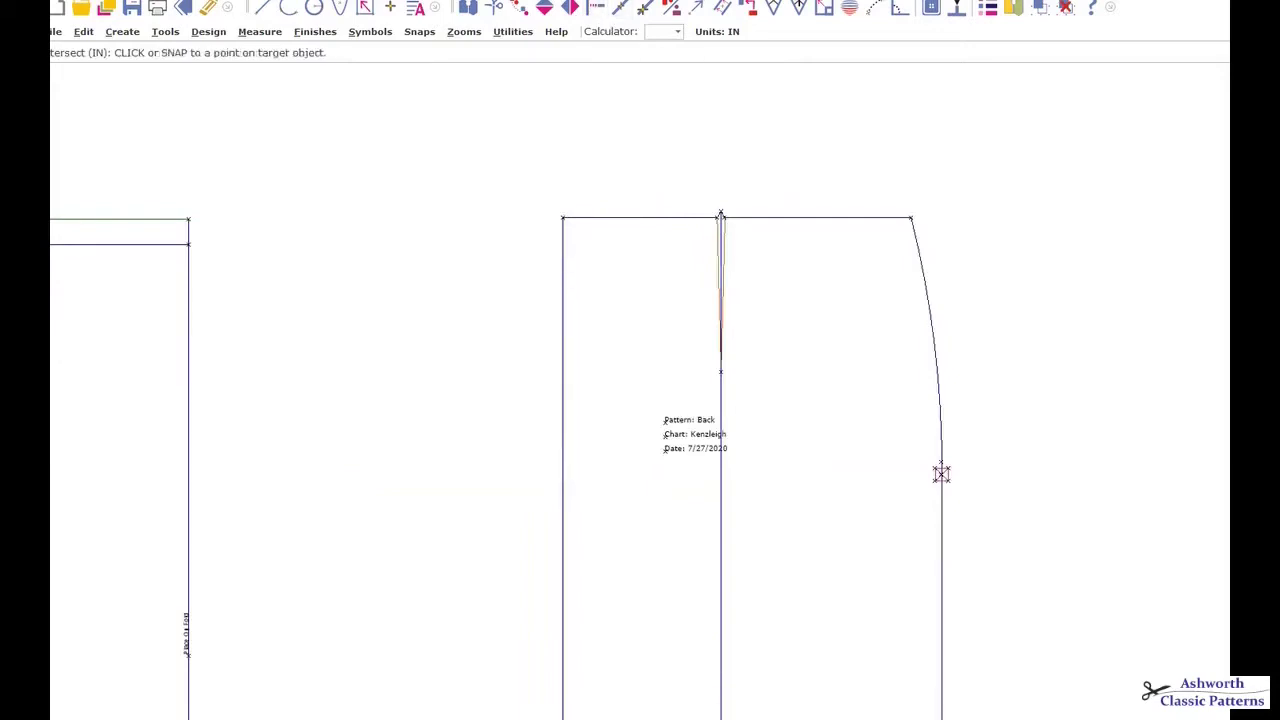
pyautogui.press('Escape')
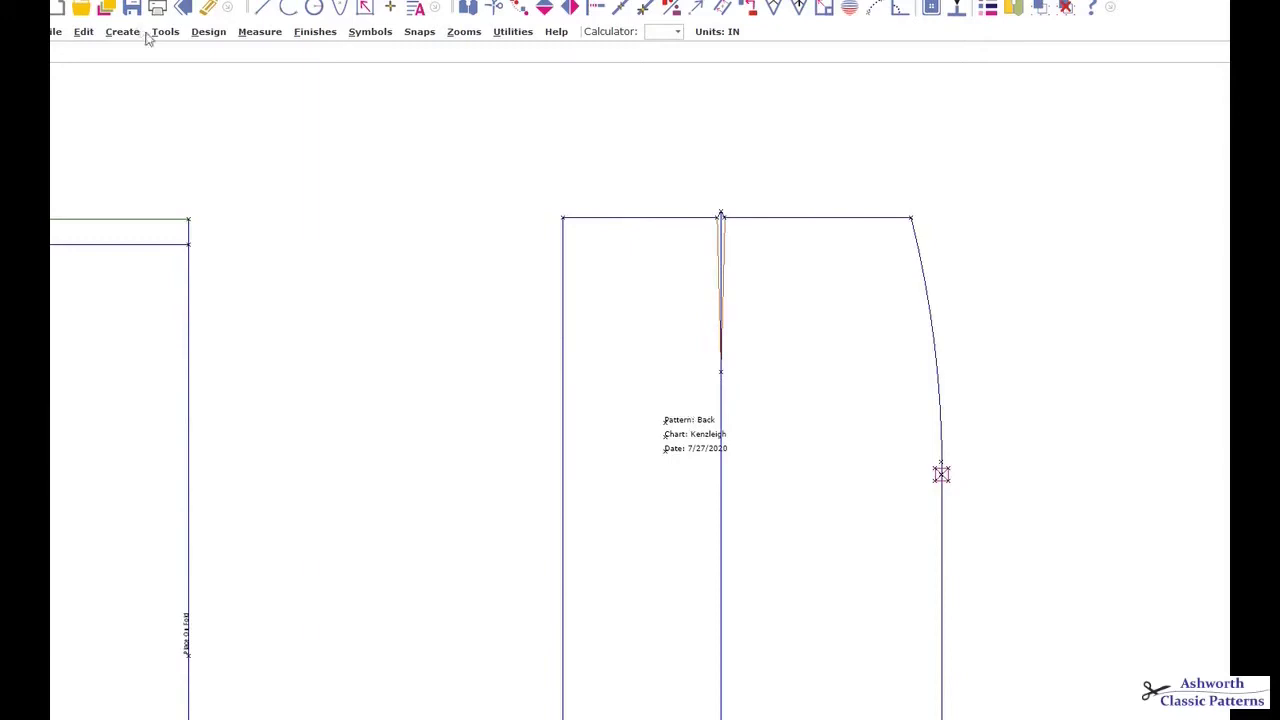
# Start Design > Slash/Pivot with a waist pivot line, selecting the side seam curve and lower line.
pyautogui.click(209, 34)
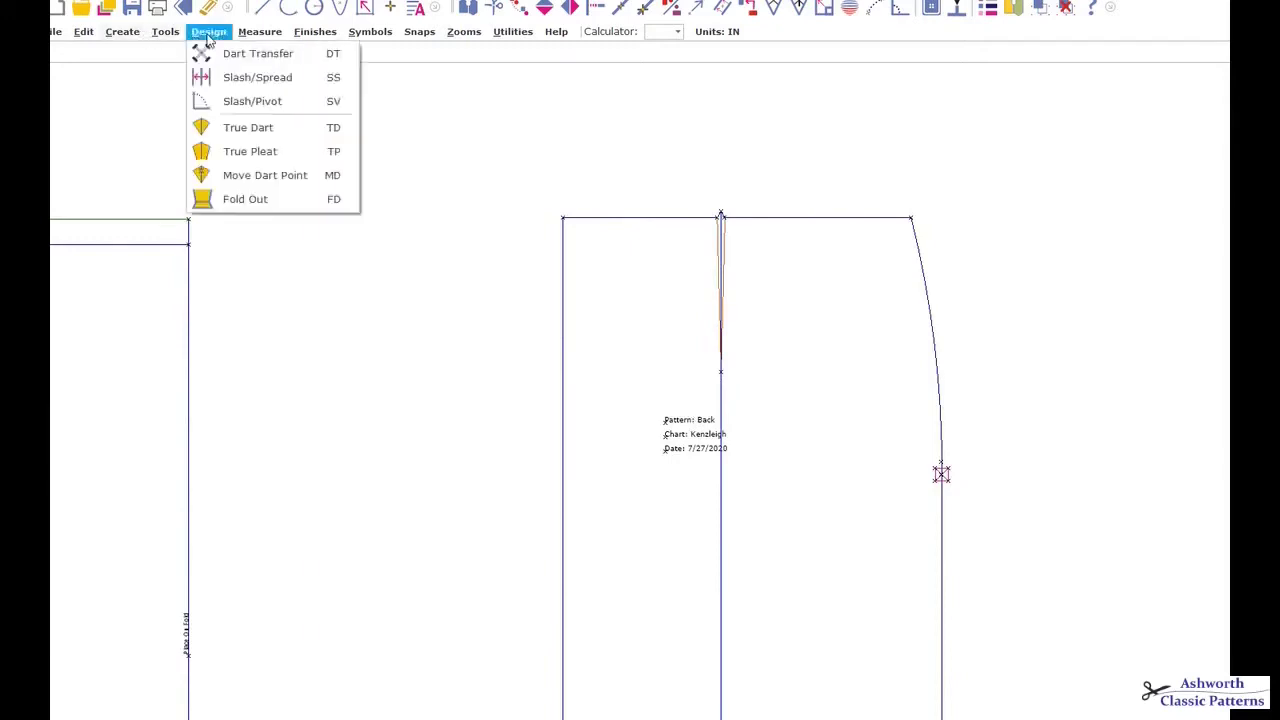
pyautogui.click(252, 102)
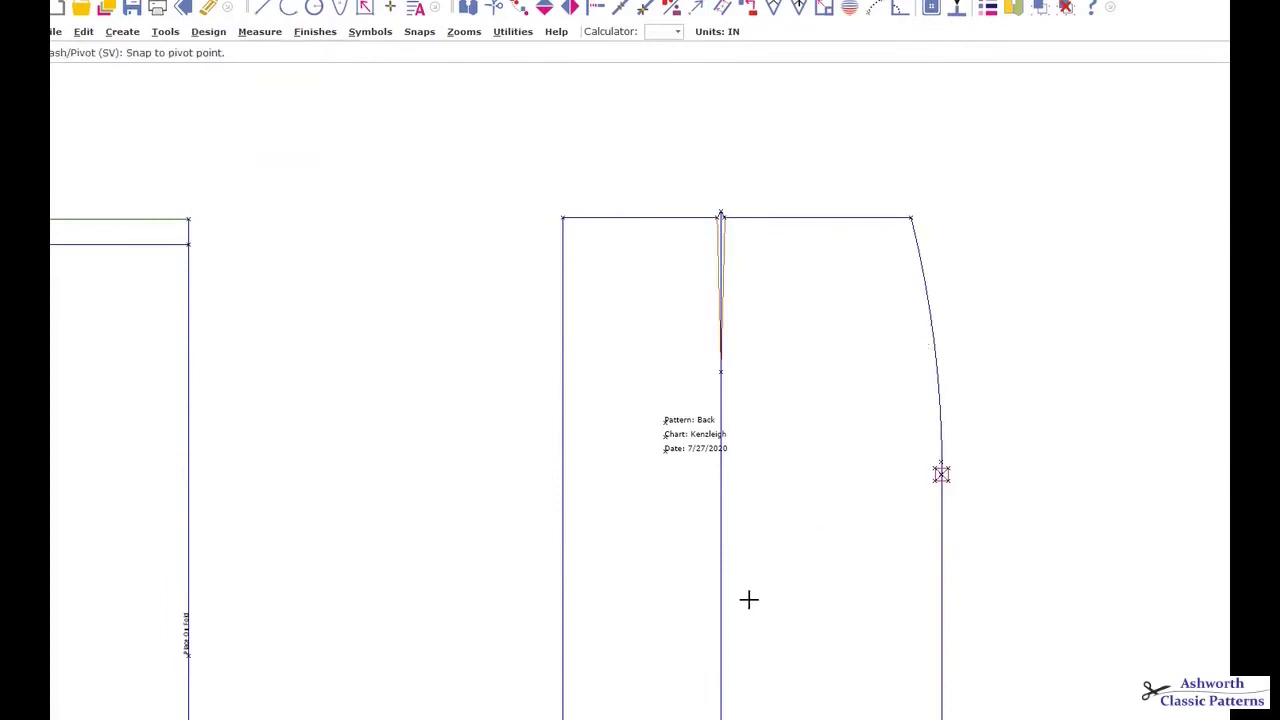
pyautogui.click(910, 216)
pyautogui.click(941, 474)
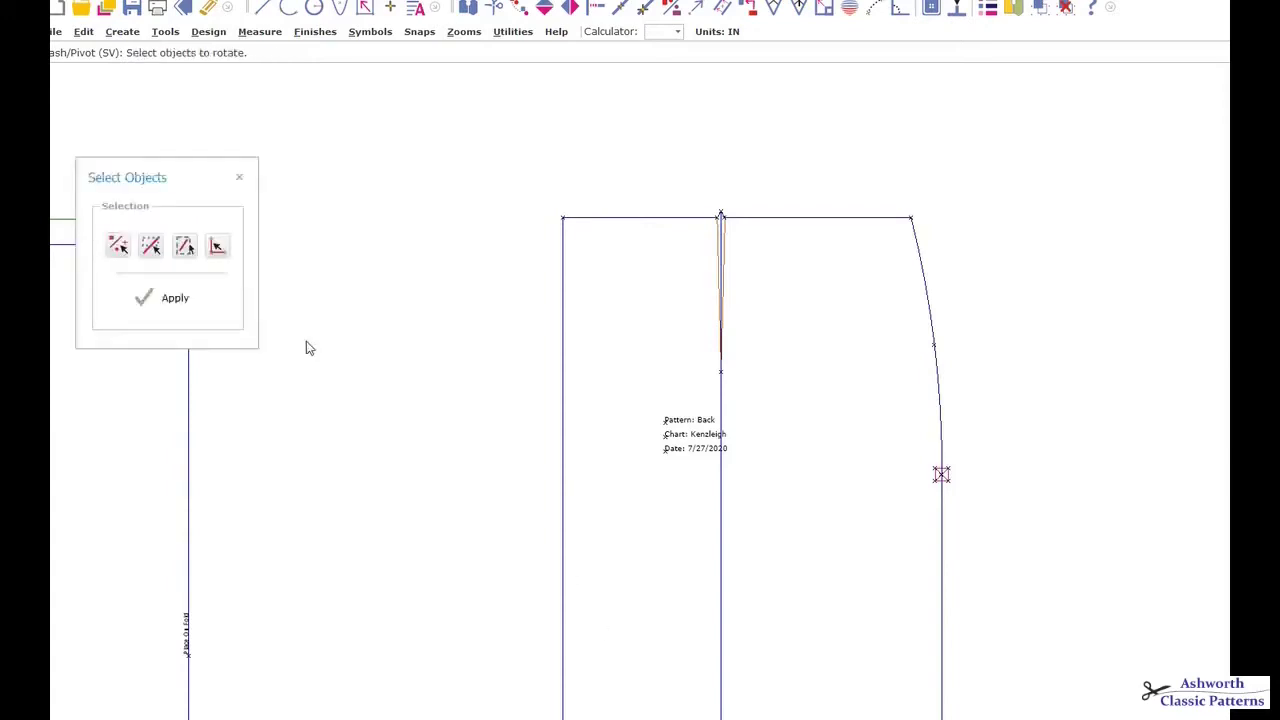
pyautogui.click(937, 322)
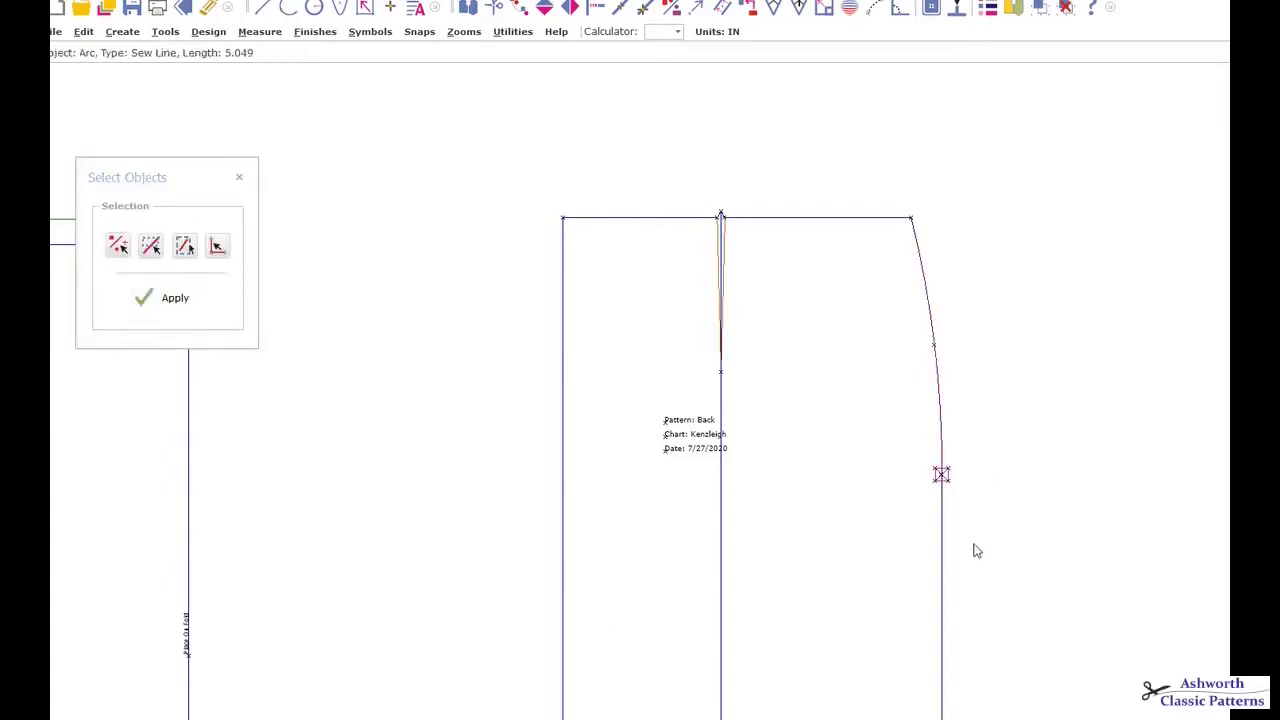
pyautogui.click(940, 610)
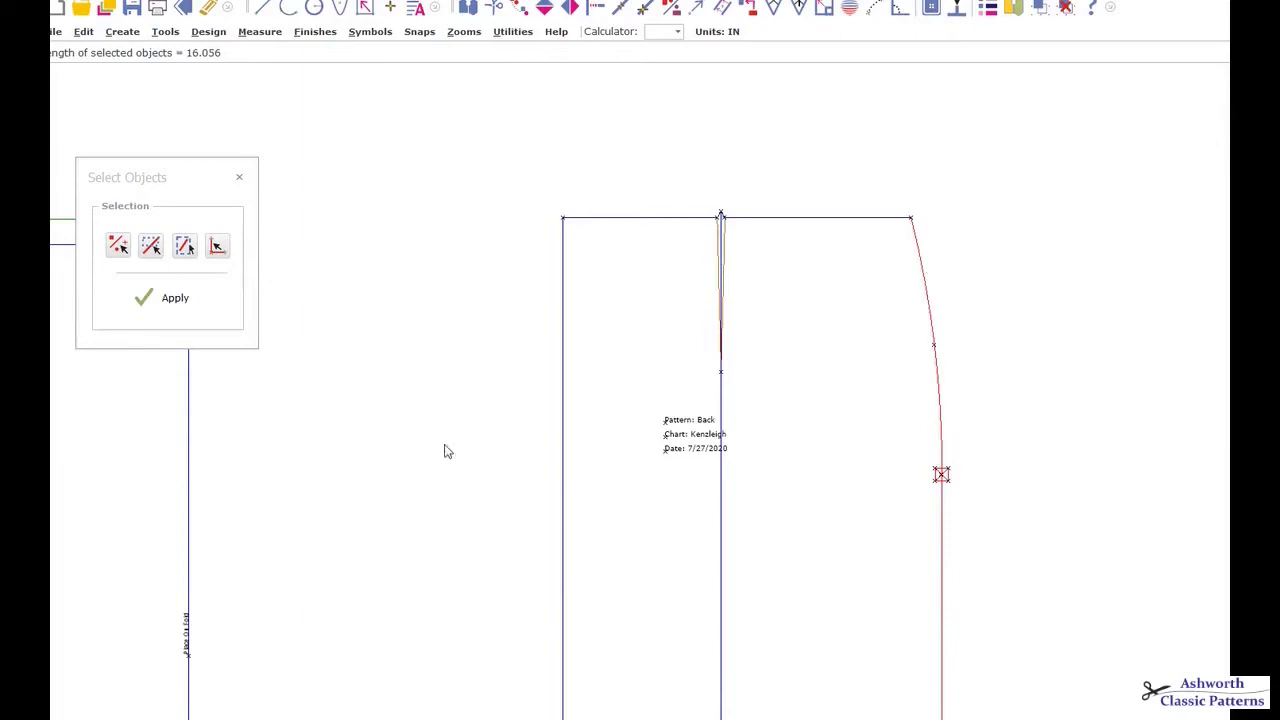
# Apply a 2-inch counterclockwise pivot to the back skirt's side section.
pyautogui.click(165, 298)
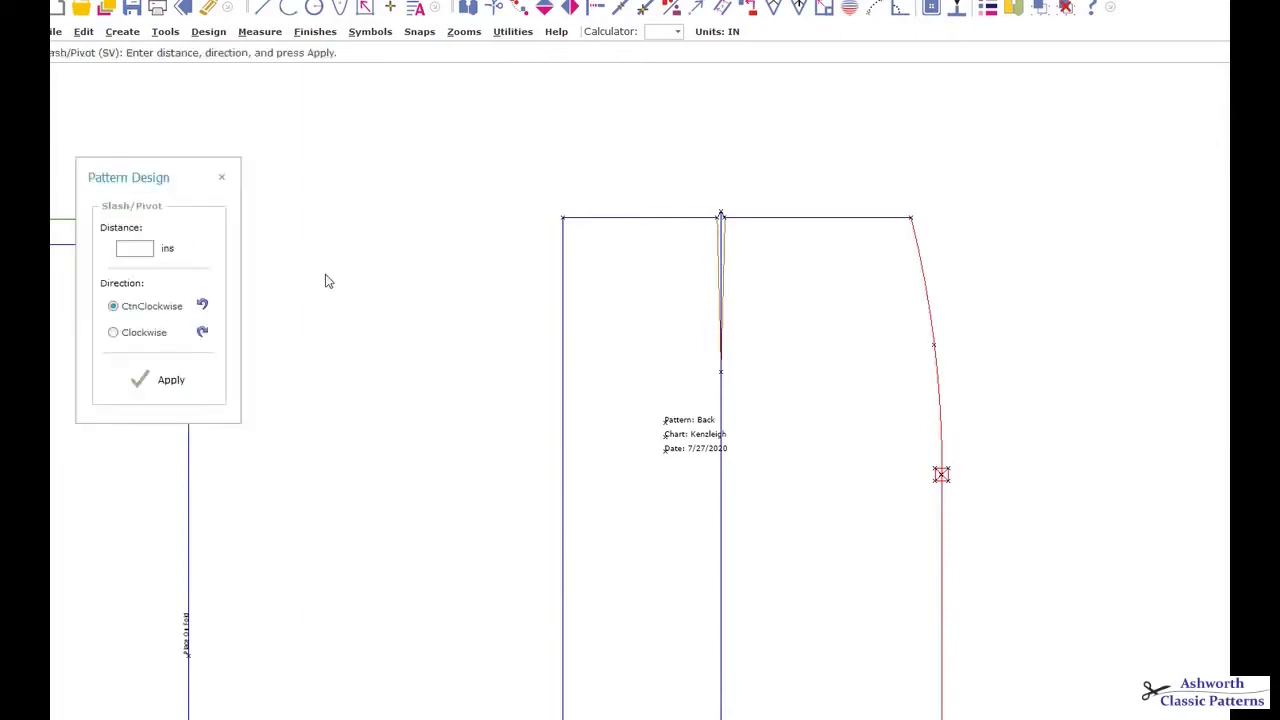
pyautogui.click(130, 251)
pyautogui.click(146, 335)
pyautogui.click(160, 307)
pyautogui.click(184, 396)
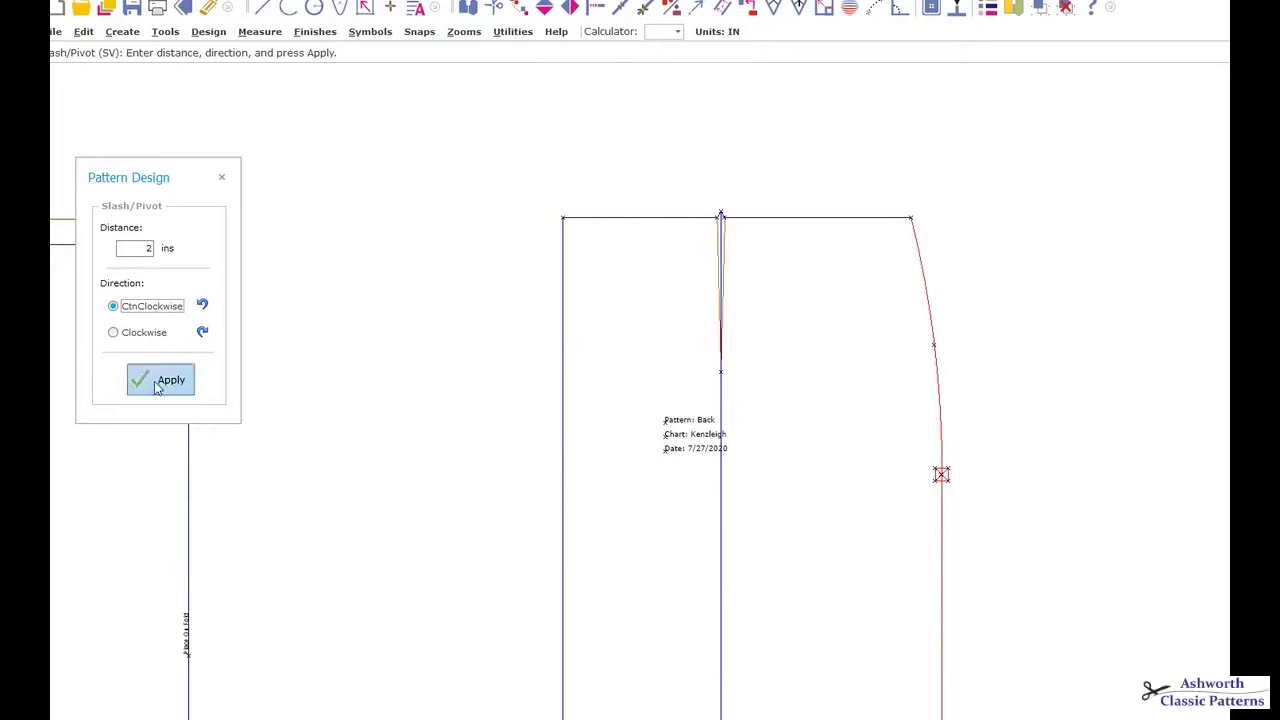
pyautogui.scroll(-2, 774, 423)
pyautogui.scroll(1, 774, 414)
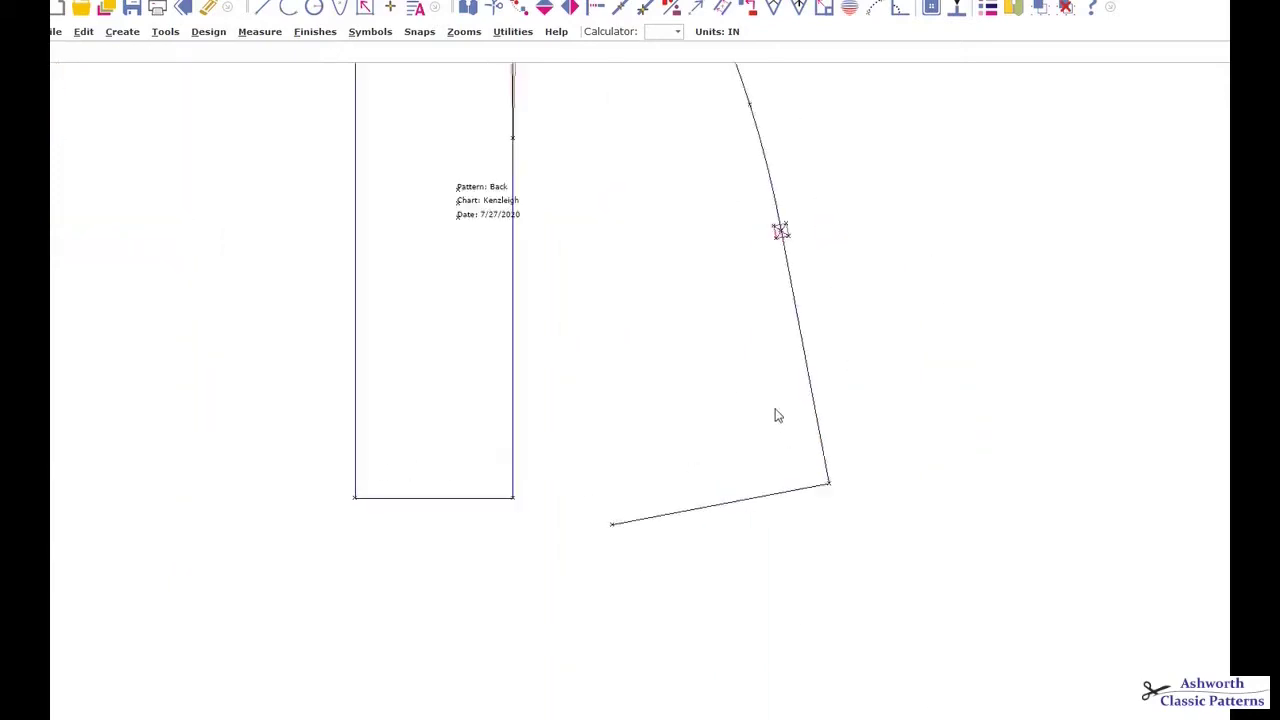
pyautogui.scroll(-1, 772, 407)
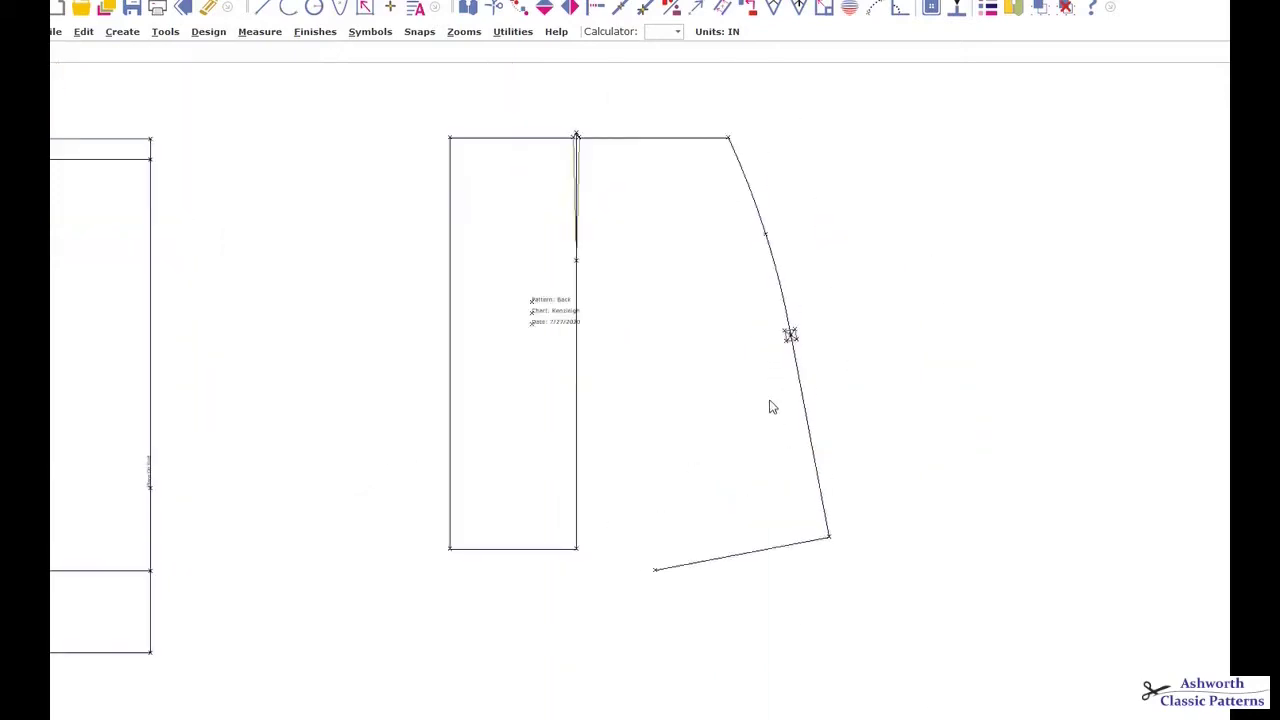
# Draw a curved hem arc from the back skirt's bottom-left to lower-right corner.
pyautogui.click(290, 10)
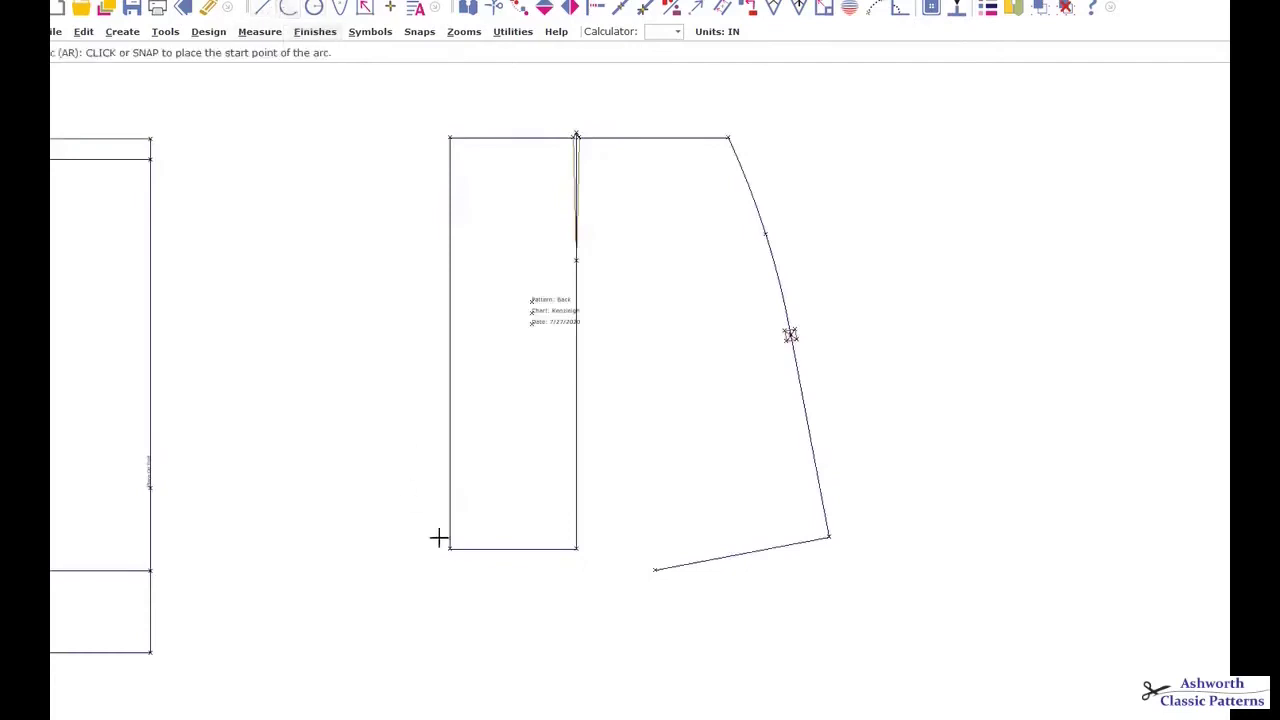
pyautogui.click(450, 548)
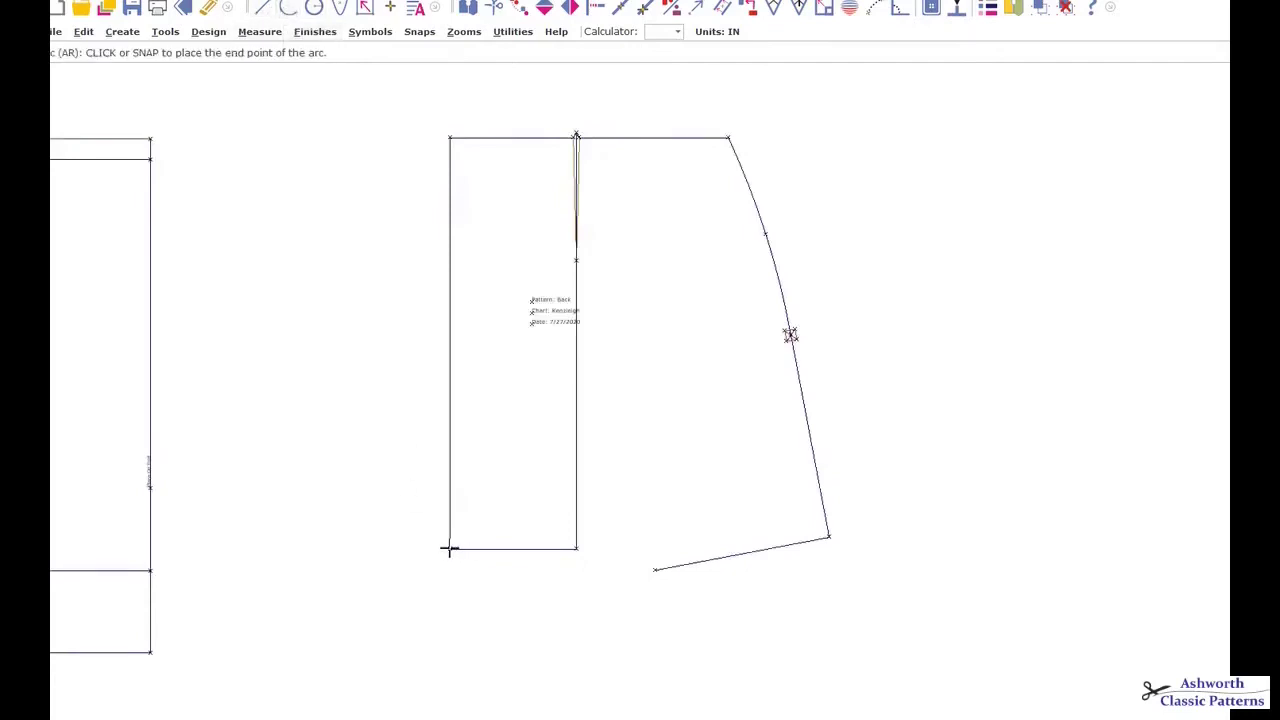
pyautogui.click(828, 537)
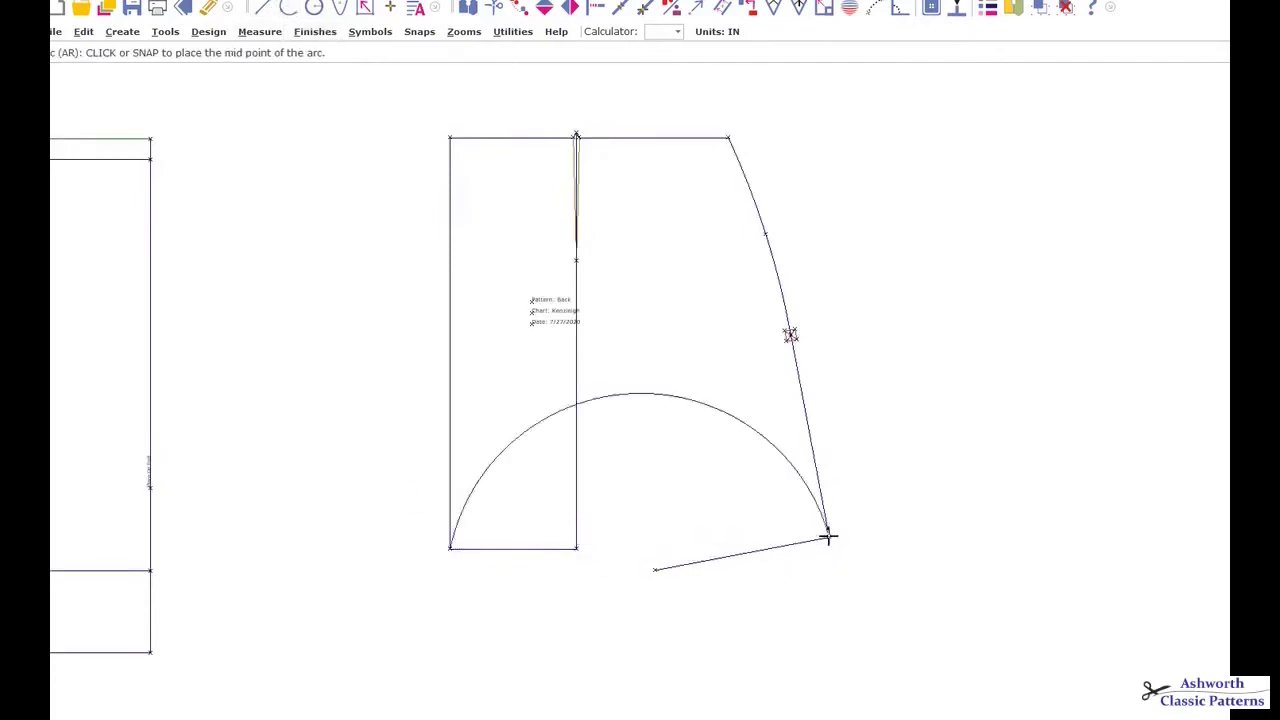
pyautogui.click(629, 559)
# Delete the old straight hem segment and the leftover slash line.
pyautogui.click(671, 576)
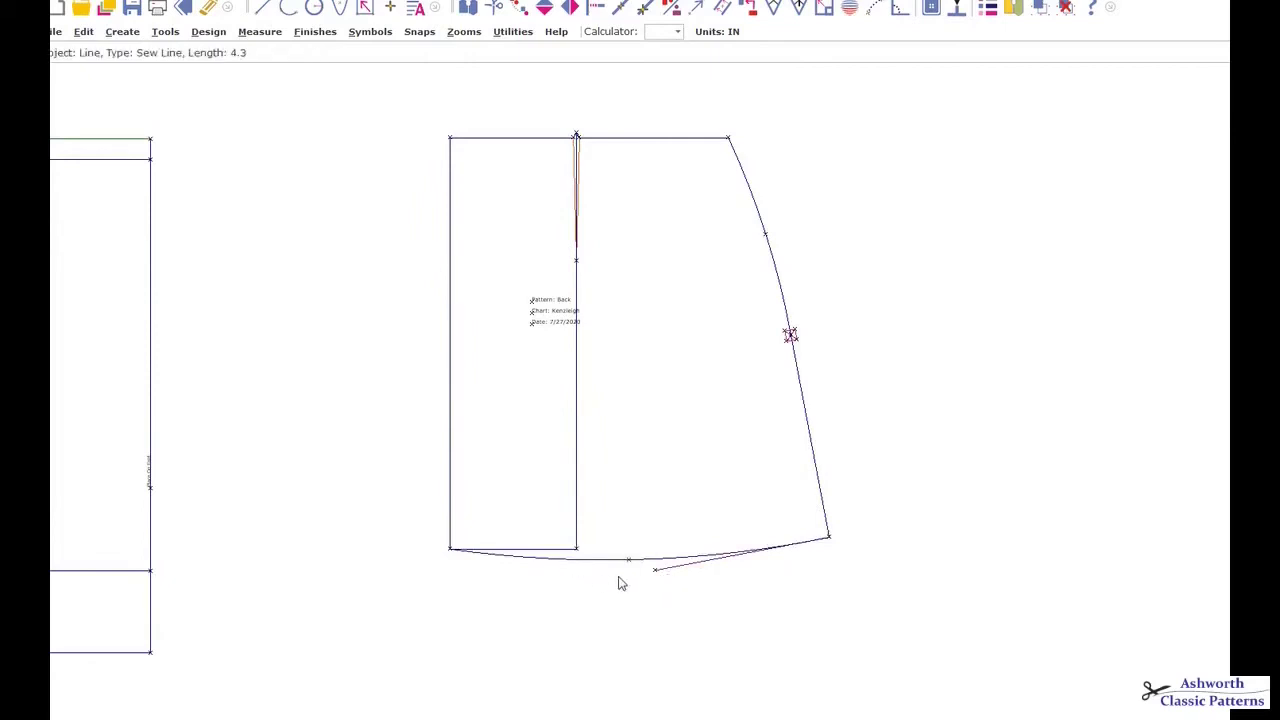
pyautogui.press('Delete')
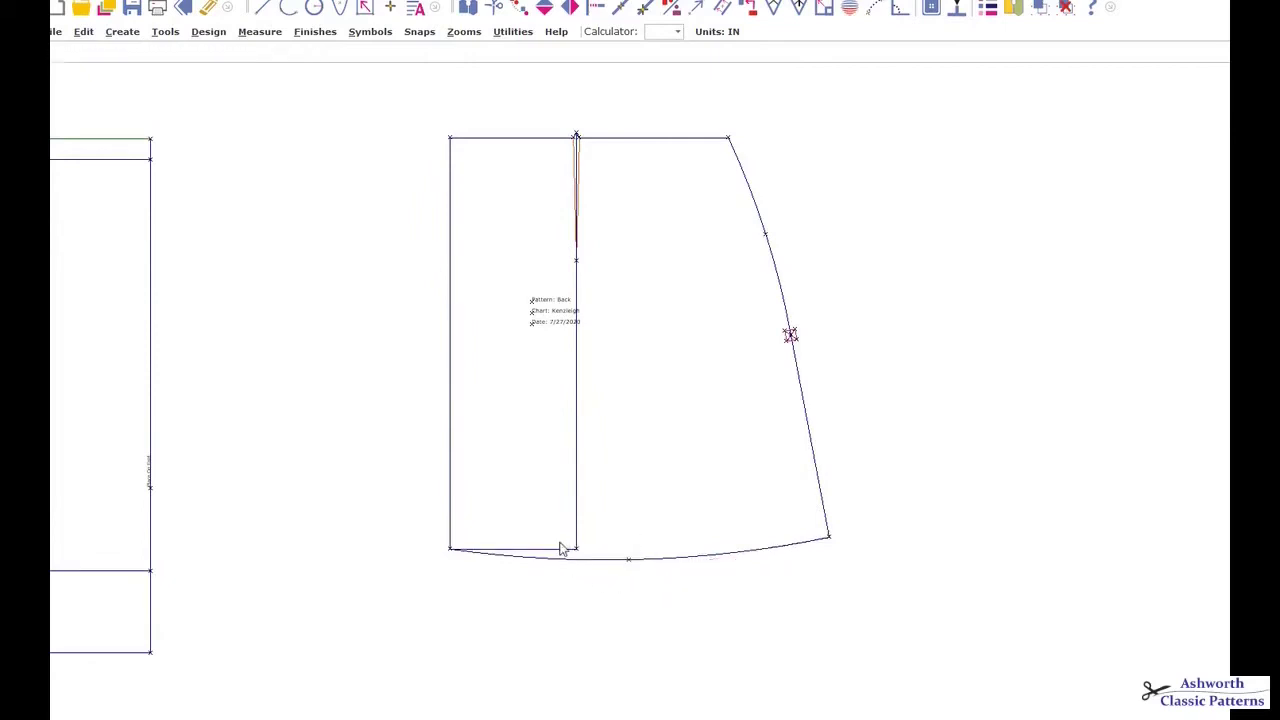
pyautogui.click(577, 517)
pyautogui.press('Delete')
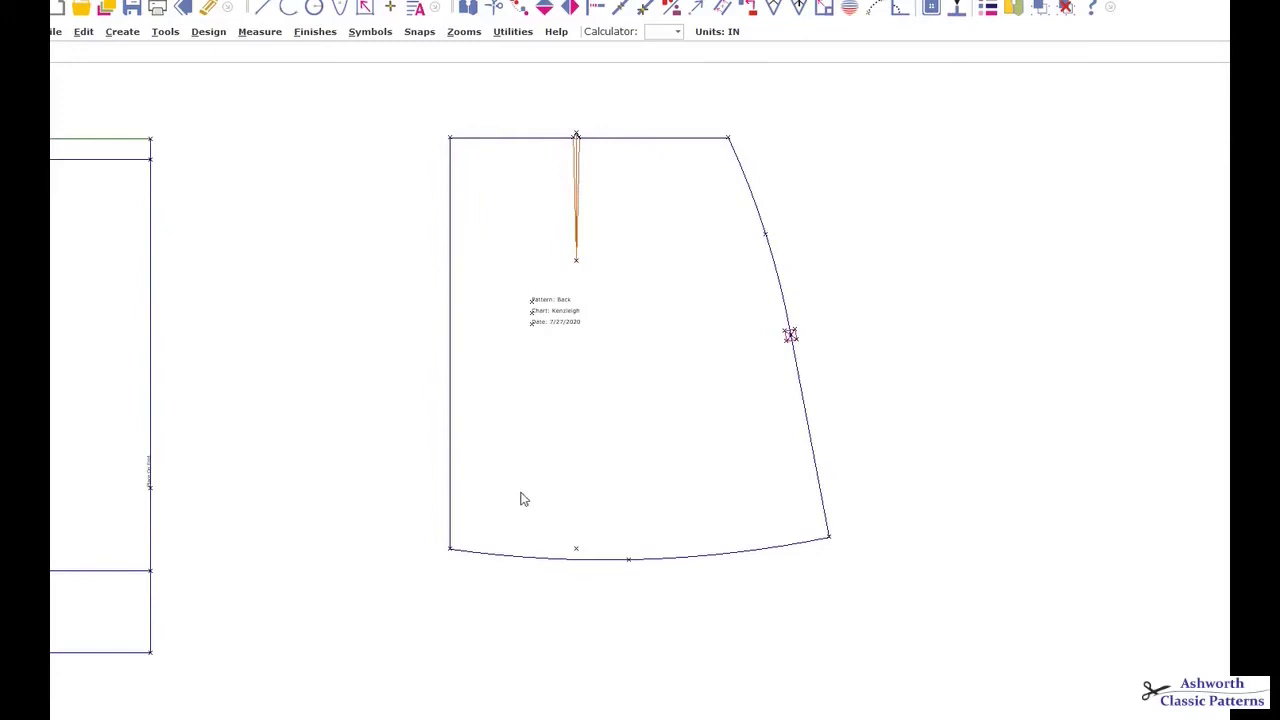
# Zoom out and back in to bring the front skirt piece into view.
pyautogui.scroll(-1, 520, 497)
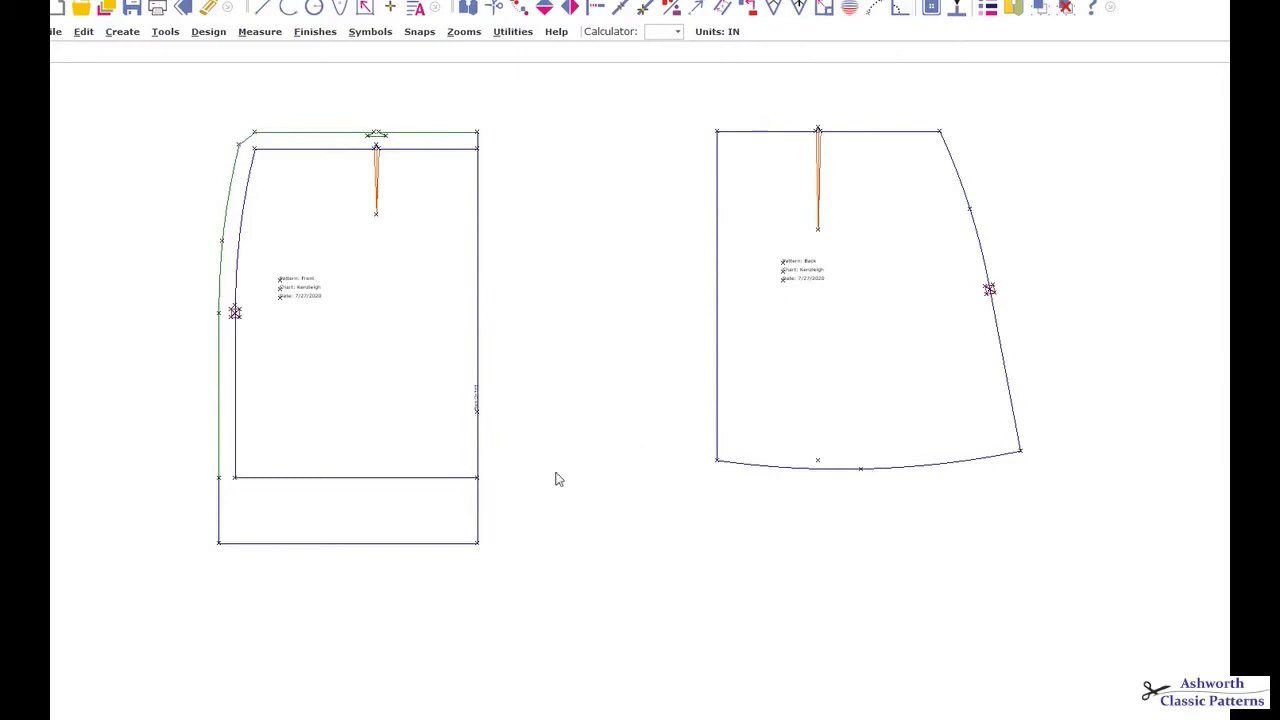
pyautogui.scroll(1, 771, 420)
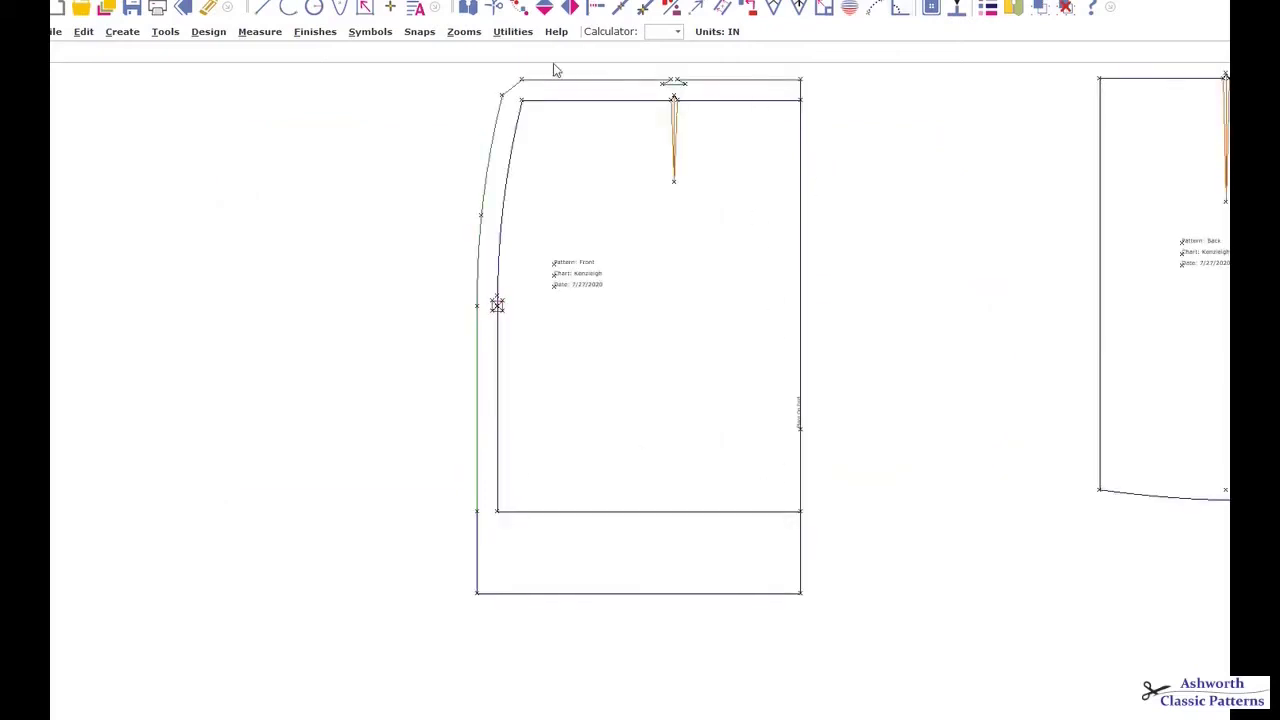
# Delete the front piece's outer top, curved side and left allowance lines.
pyautogui.moveTo(497, 64); pyautogui.dragTo(846, 106)
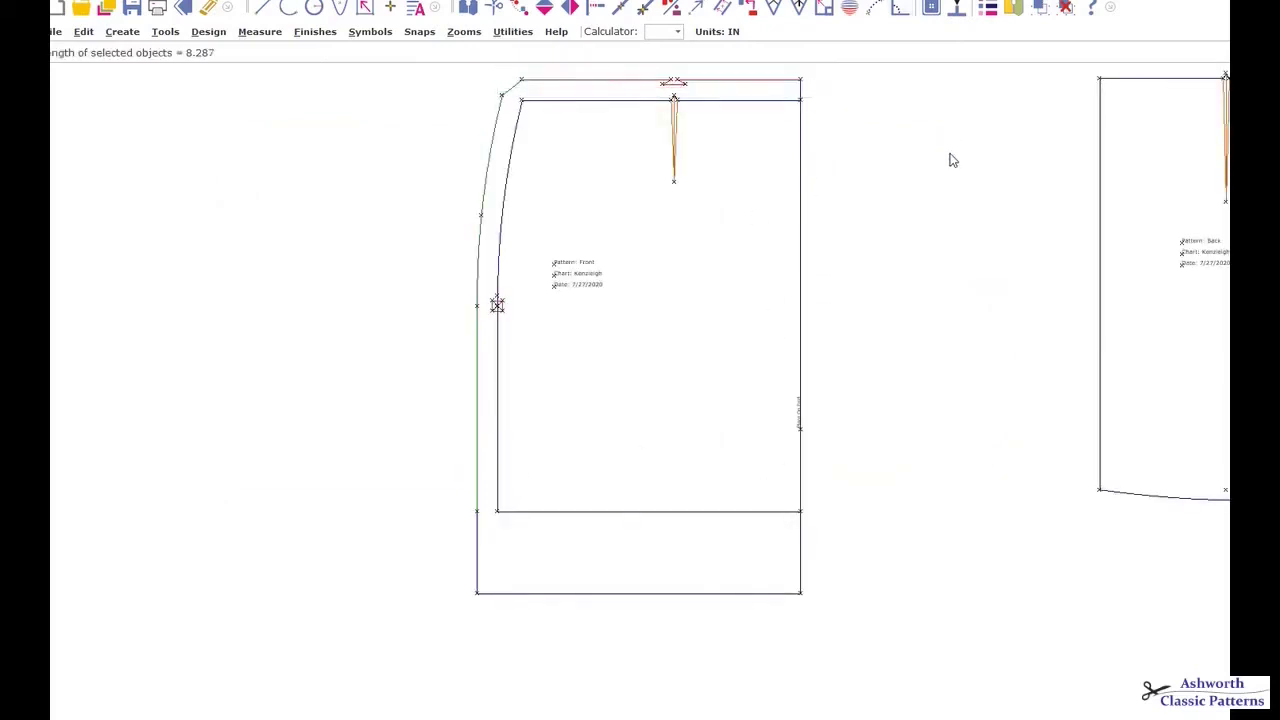
pyautogui.press('Delete')
pyautogui.click(489, 145)
pyautogui.press('Delete')
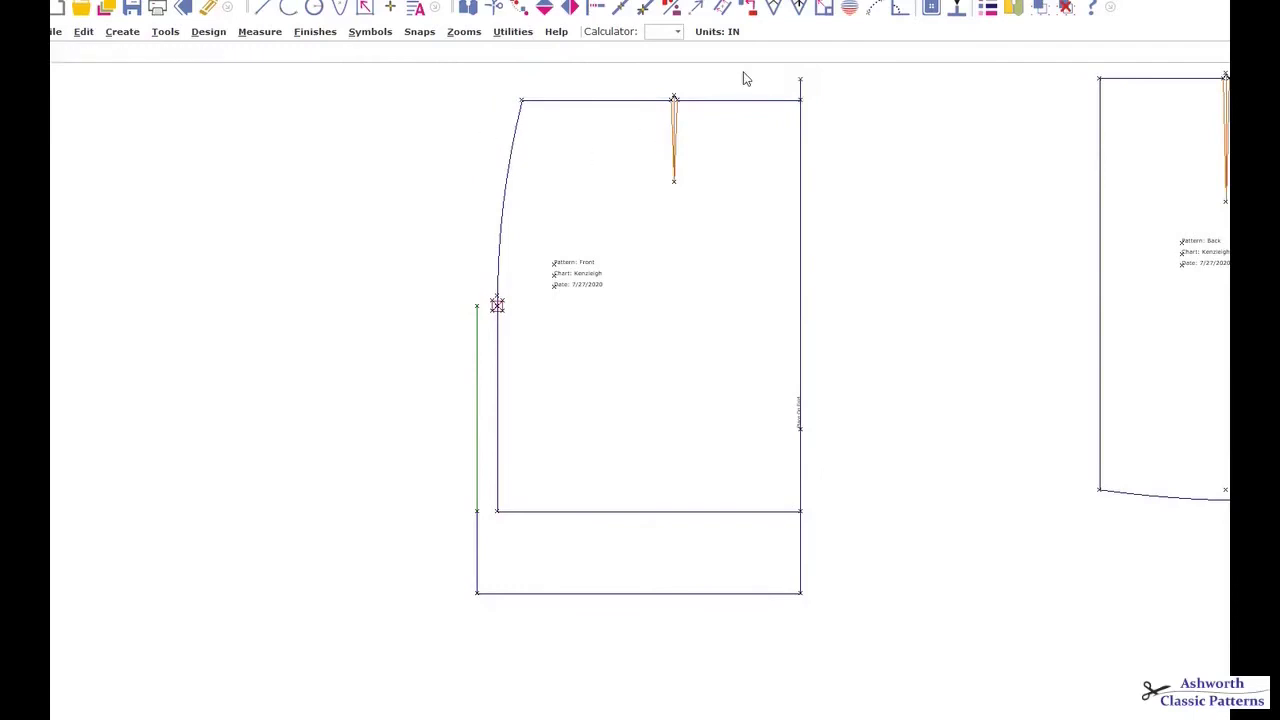
pyautogui.click(480, 405)
pyautogui.press('Delete')
# Delete the outer bottom line and the short lines at the hem and top-right corners.
pyautogui.click(478, 577)
pyautogui.press('Delete')
pyautogui.click(553, 598)
pyautogui.press('Delete')
pyautogui.click(814, 594)
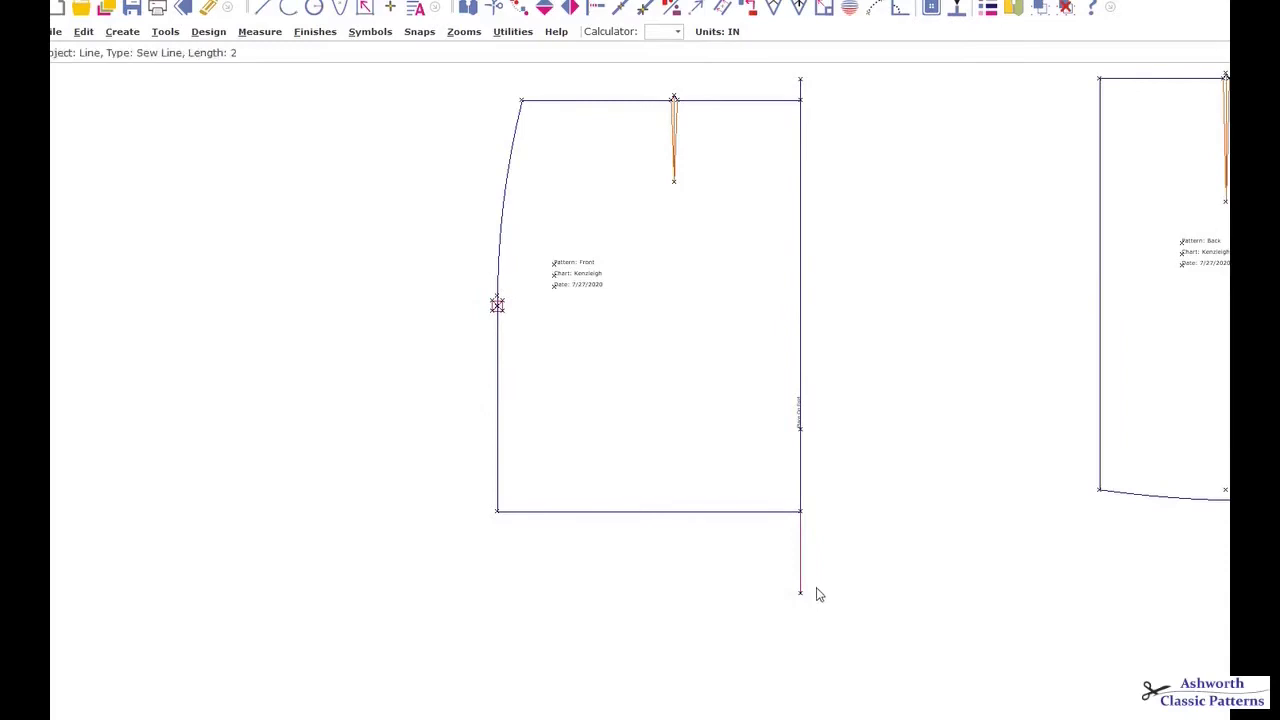
pyautogui.press('Delete')
pyautogui.click(801, 88)
pyautogui.press('Delete')
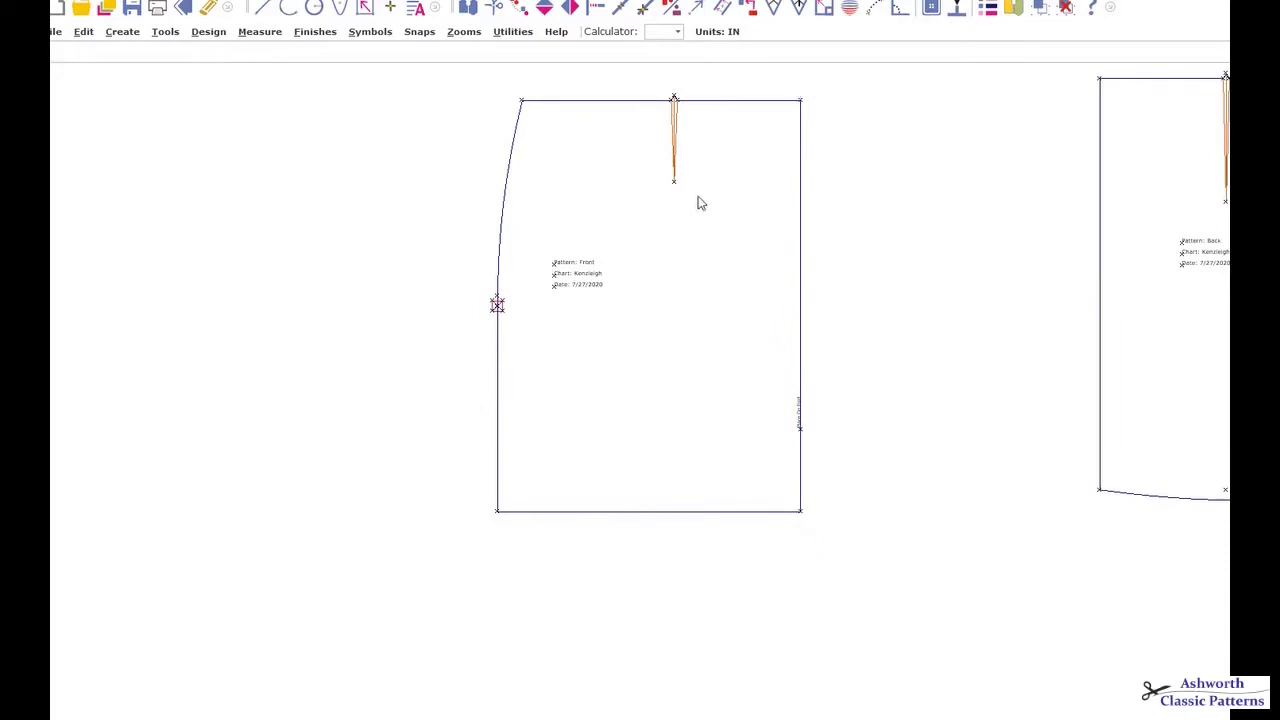
# Draw a slash line from the front dart tip down and extend it to meet the hem.
pyautogui.click(262, 7)
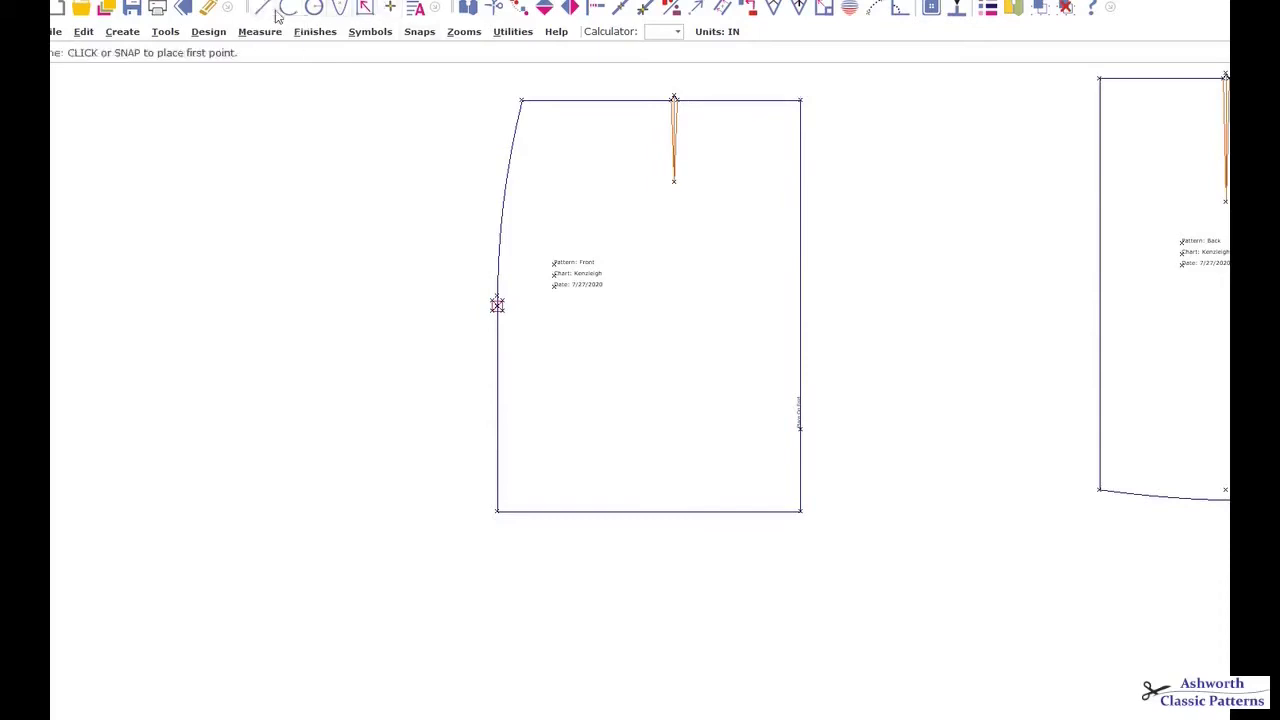
pyautogui.click(674, 95)
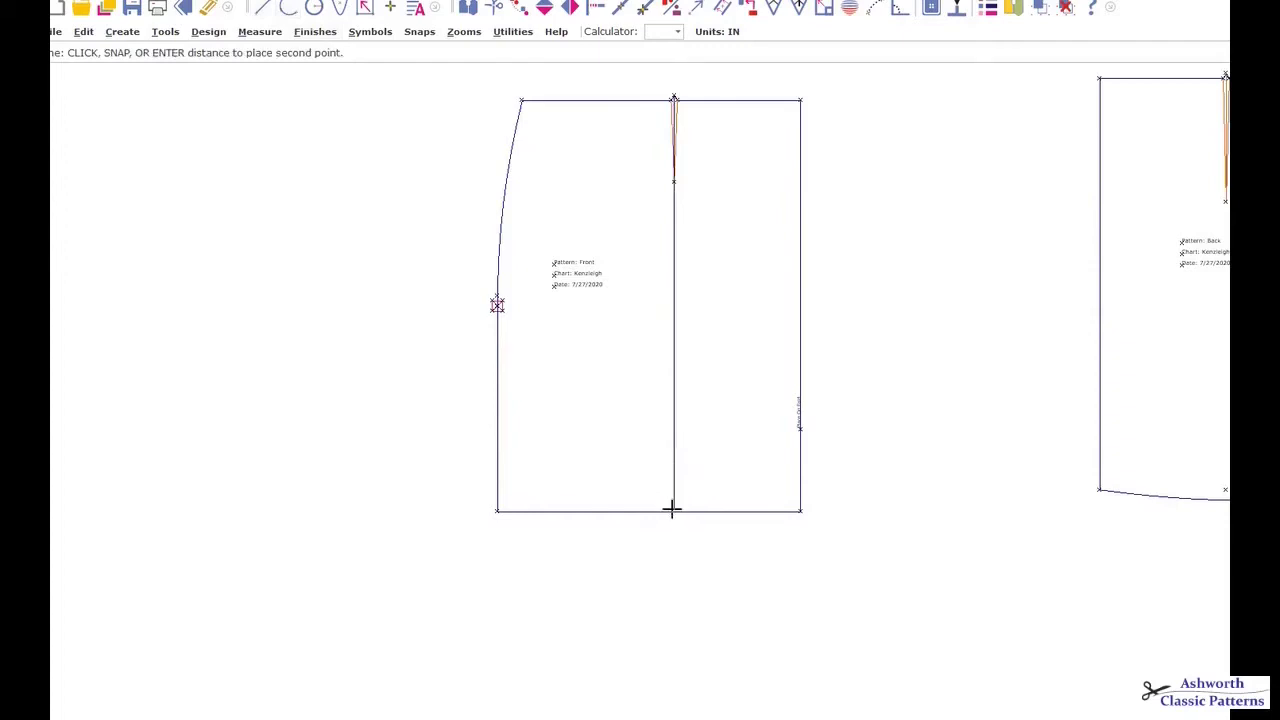
pyautogui.click(672, 510)
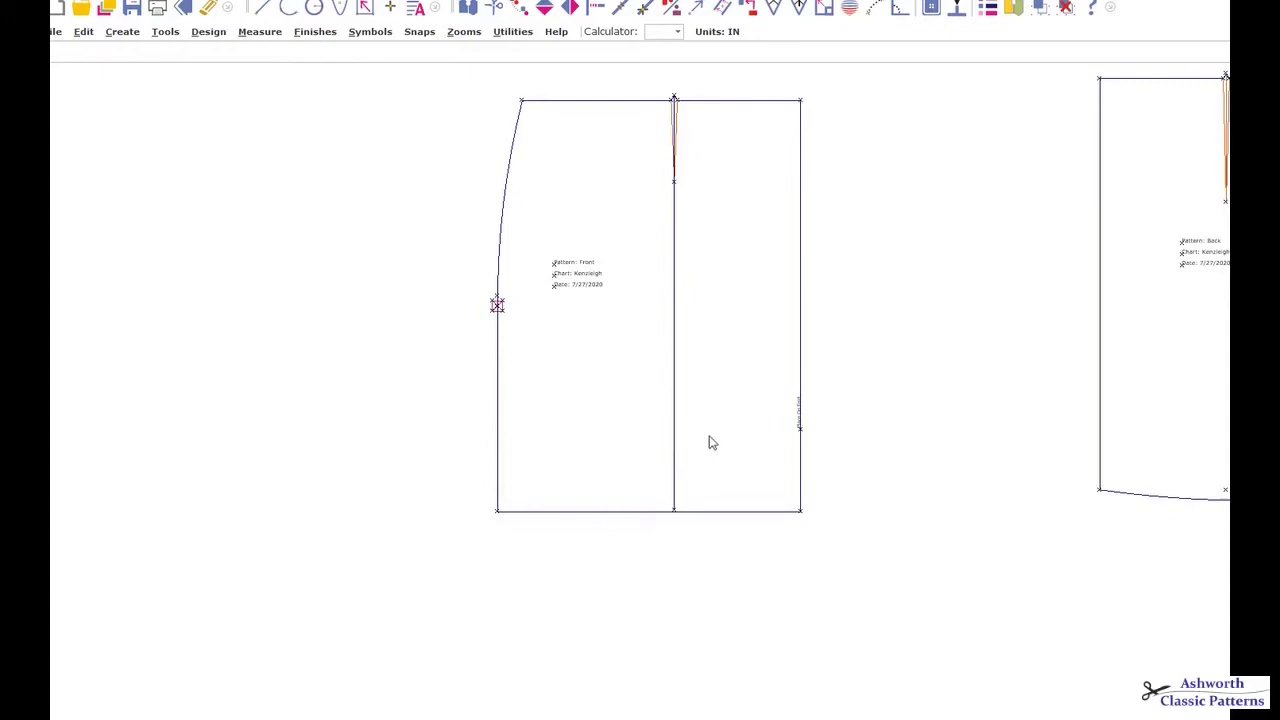
pyautogui.click(596, 7)
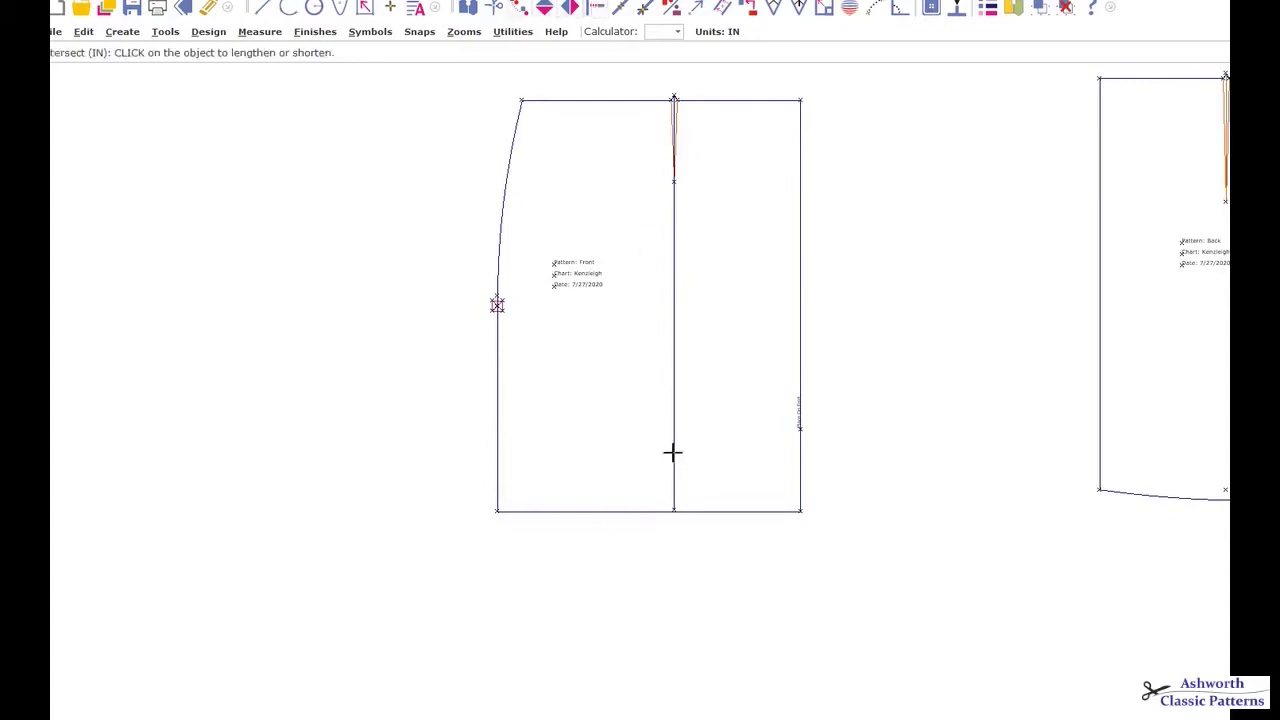
pyautogui.click(673, 467)
pyautogui.click(697, 512)
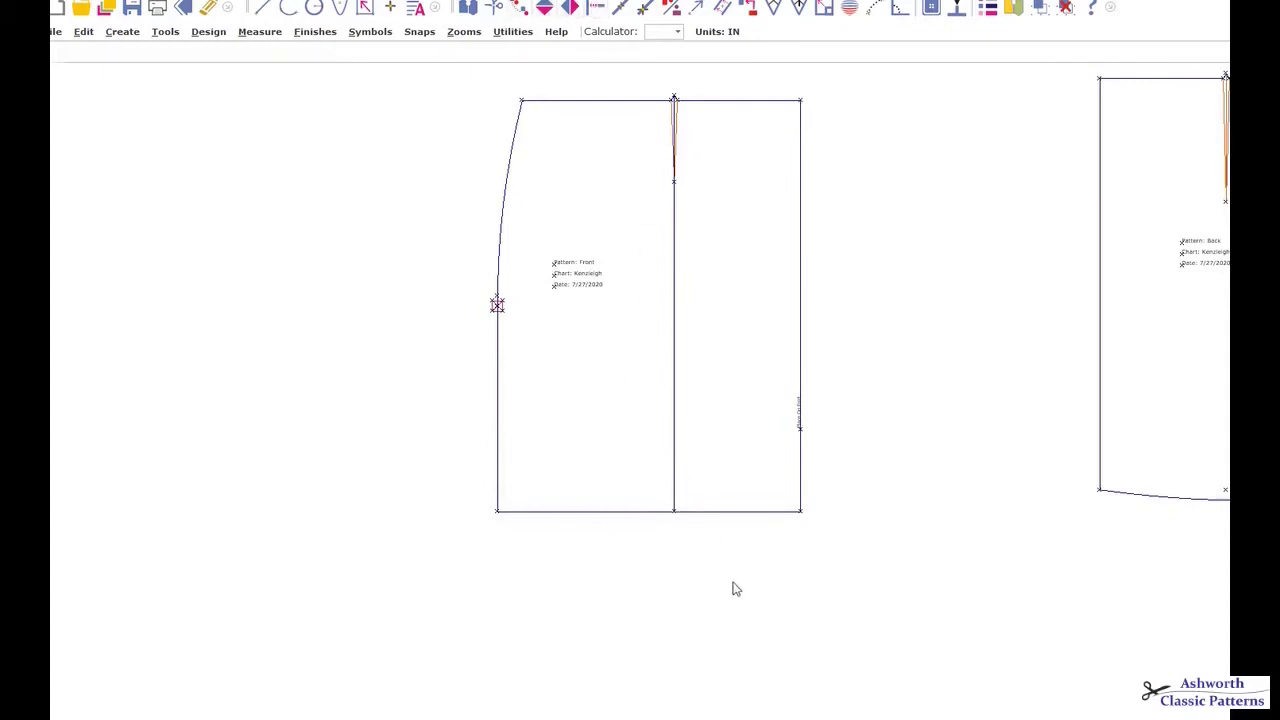
# Start Slash/Pivot on the front piece, selecting the lower side edge, left hem and side marker.
pyautogui.scroll(1, 771, 420)
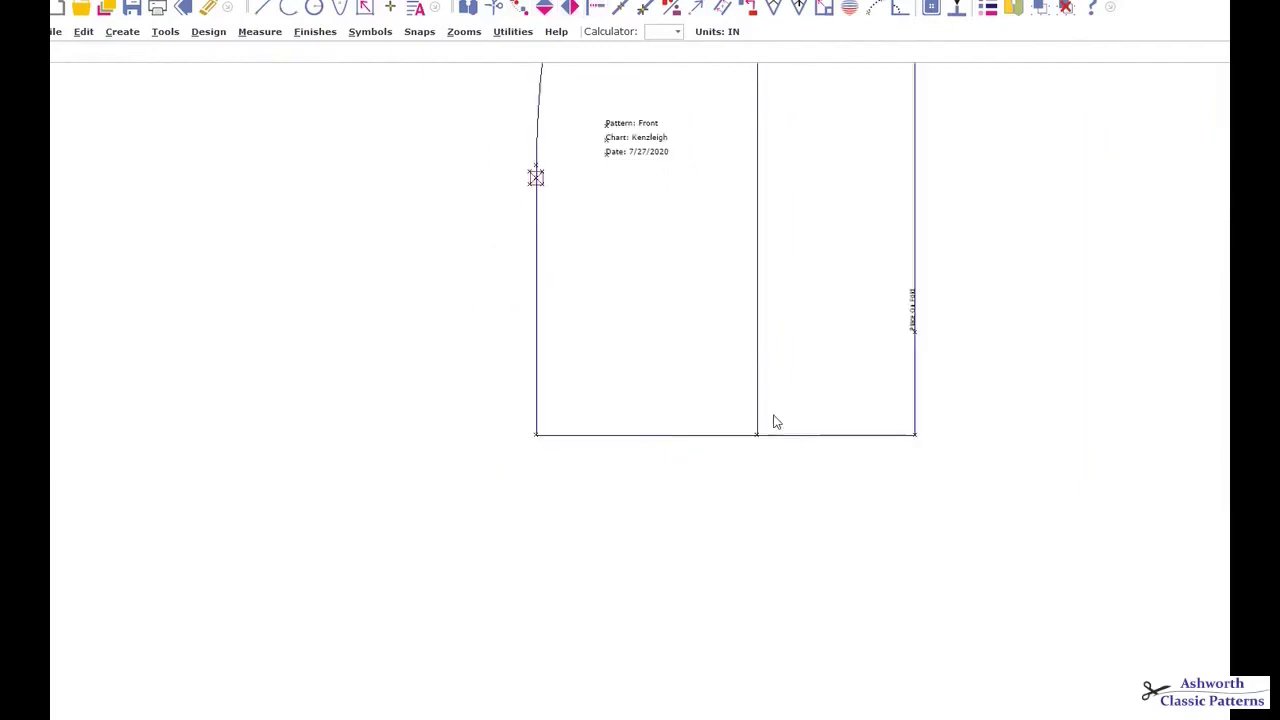
pyautogui.scroll(-2, 775, 416)
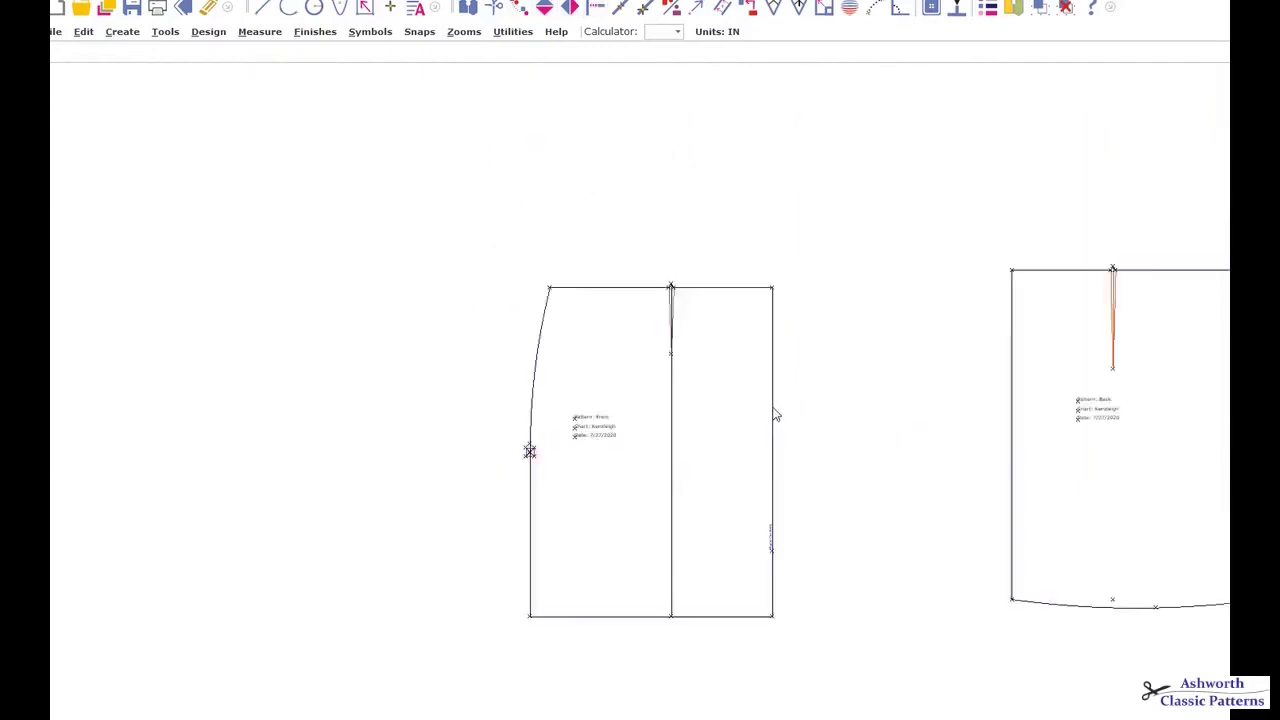
pyautogui.click(212, 32)
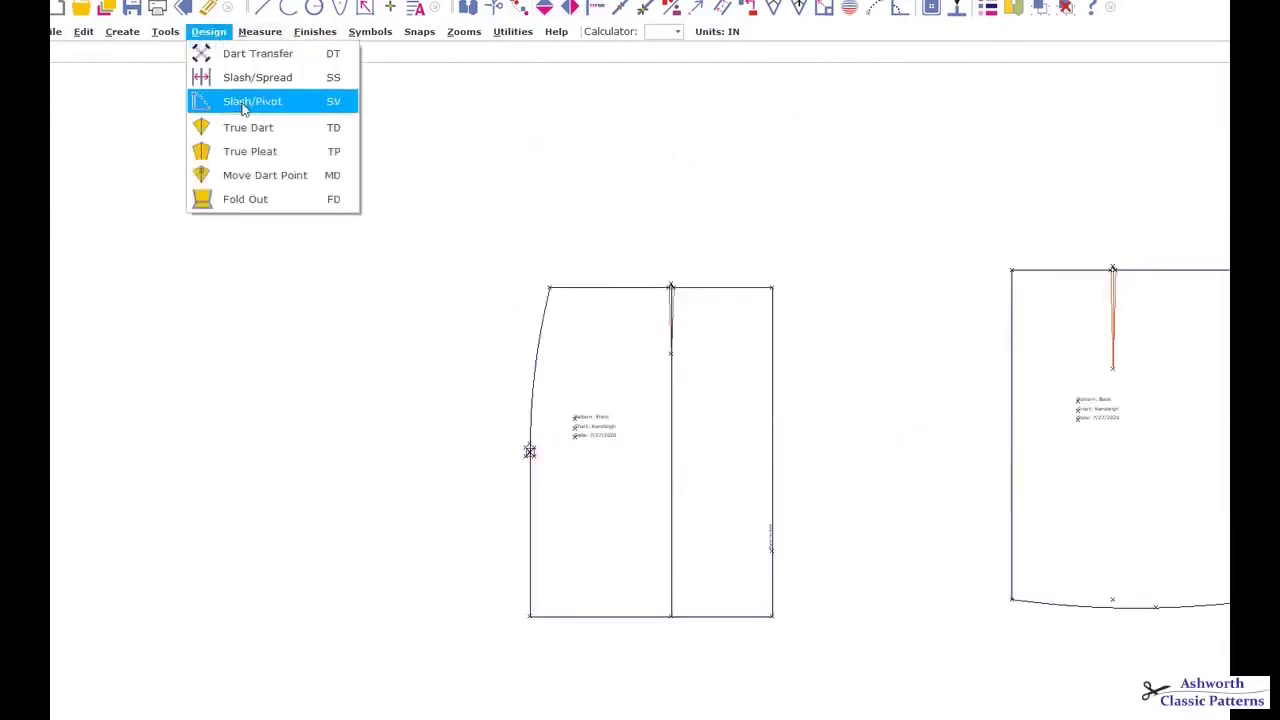
pyautogui.click(243, 102)
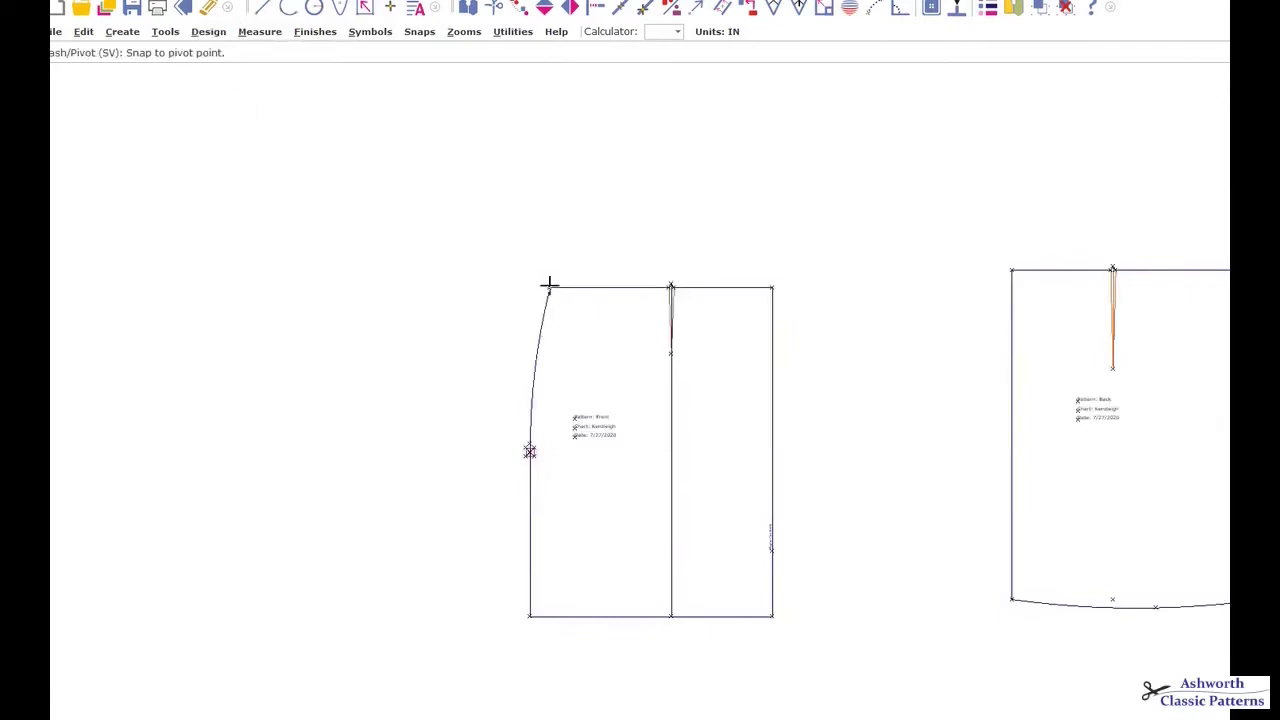
pyautogui.click(547, 287)
pyautogui.click(671, 615)
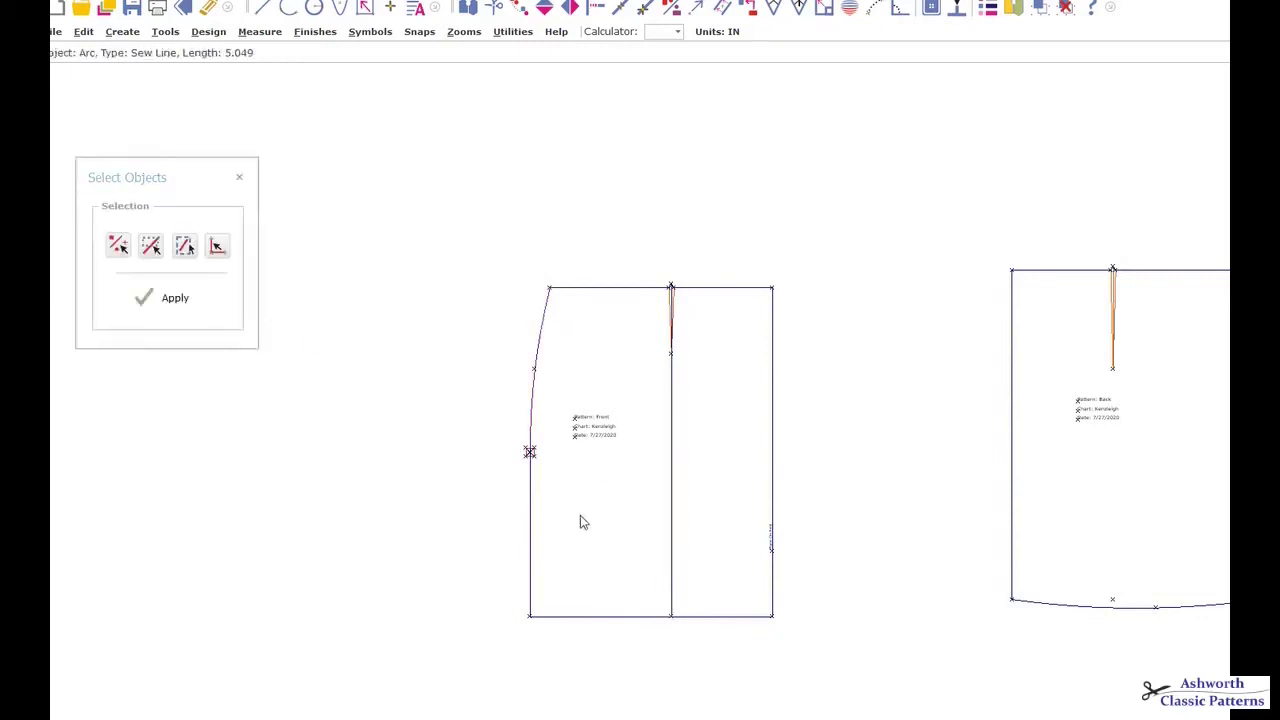
pyautogui.click(530, 506)
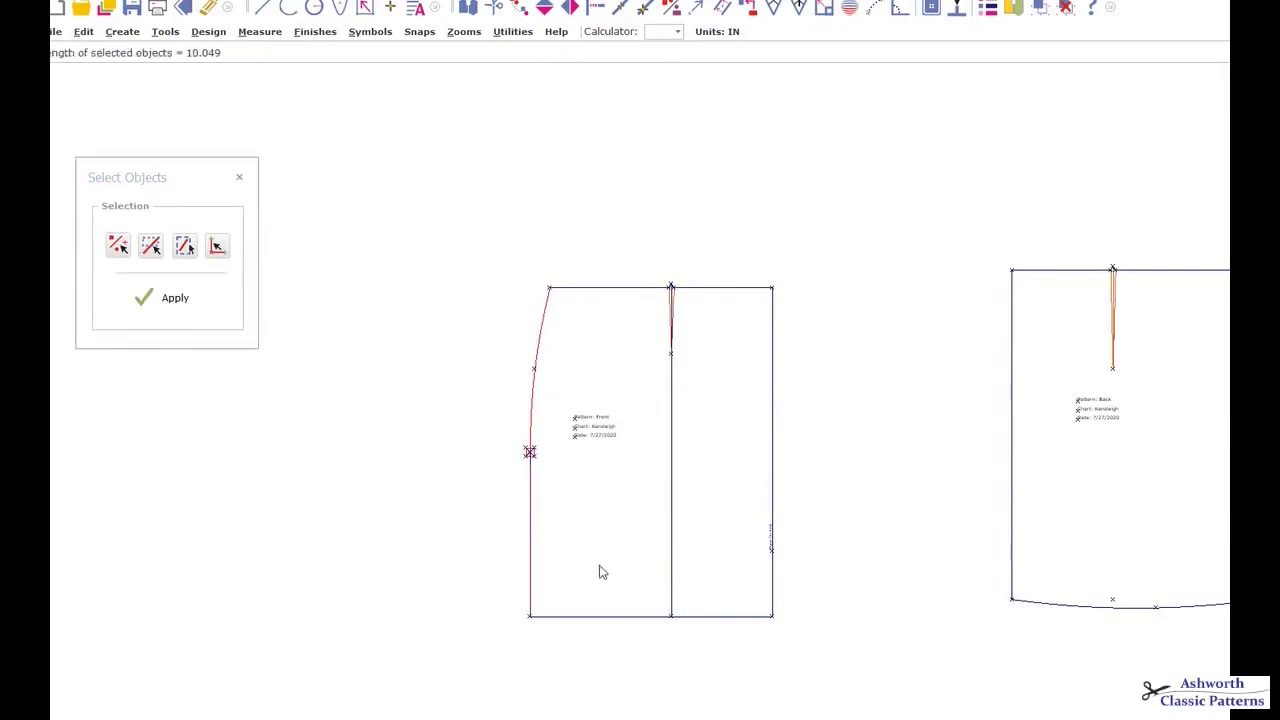
pyautogui.click(557, 617)
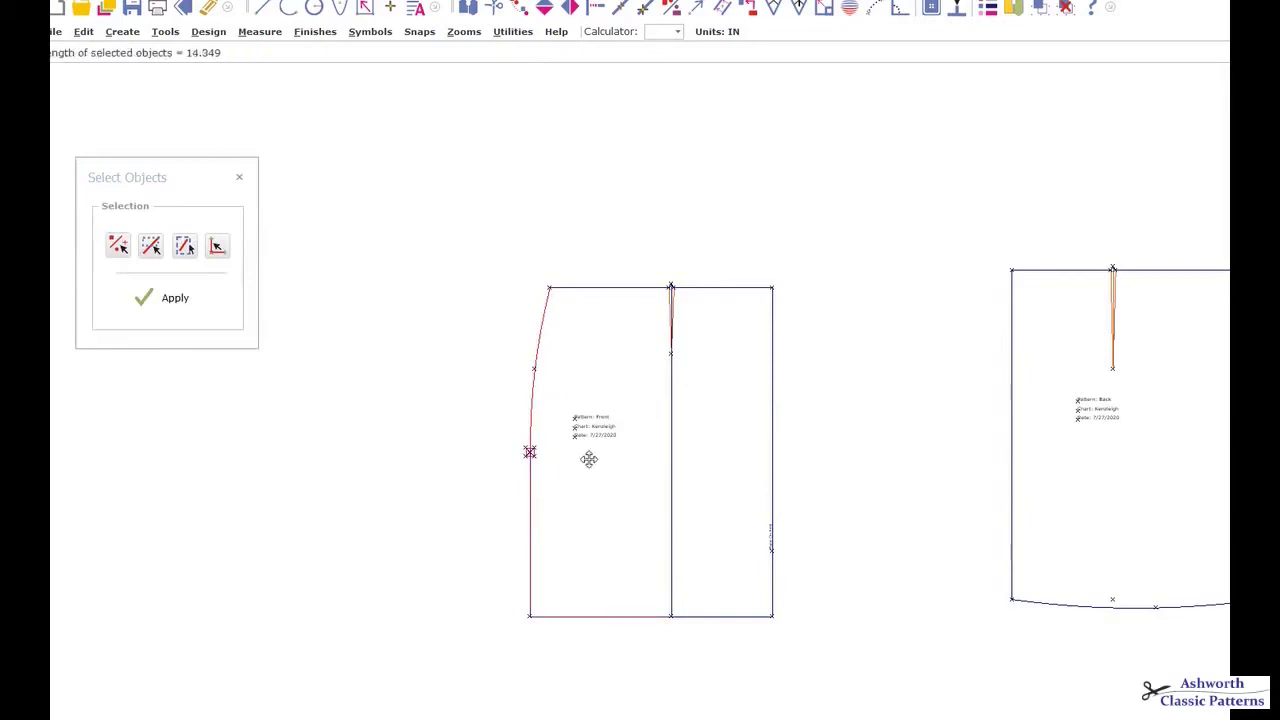
pyautogui.click(530, 450)
# Confirm the selection and enter a 2-inch clockwise pivot distance.
pyautogui.click(160, 298)
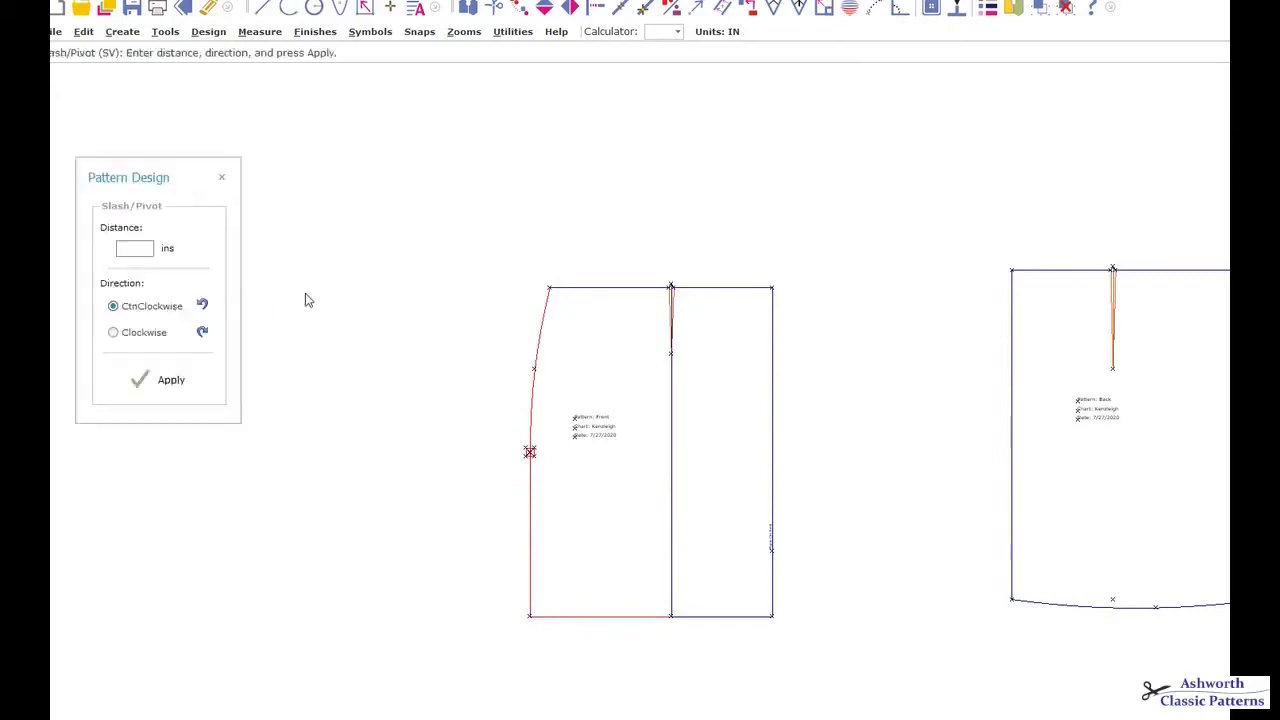
pyautogui.click(135, 248)
pyautogui.write('2')
pyautogui.click(113, 332)
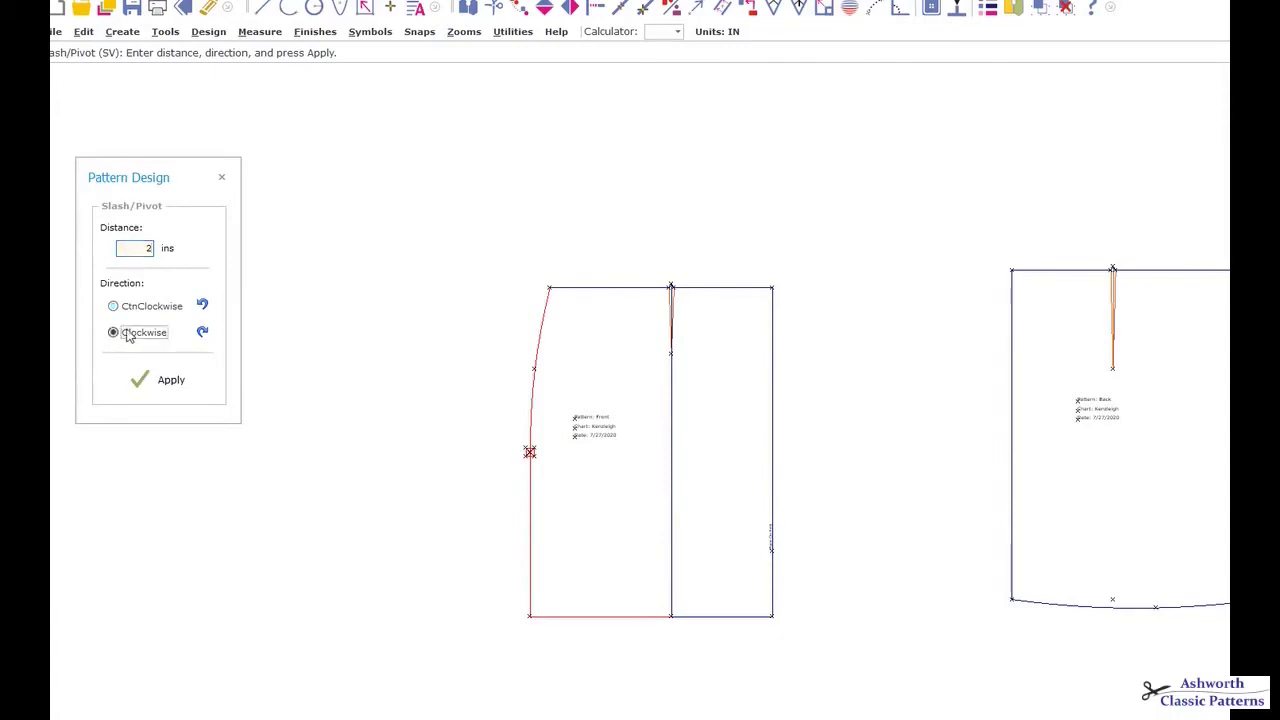
# Apply the 2-inch slash and pivot, then arc a new hem across the lower corners.
pyautogui.click(162, 382)
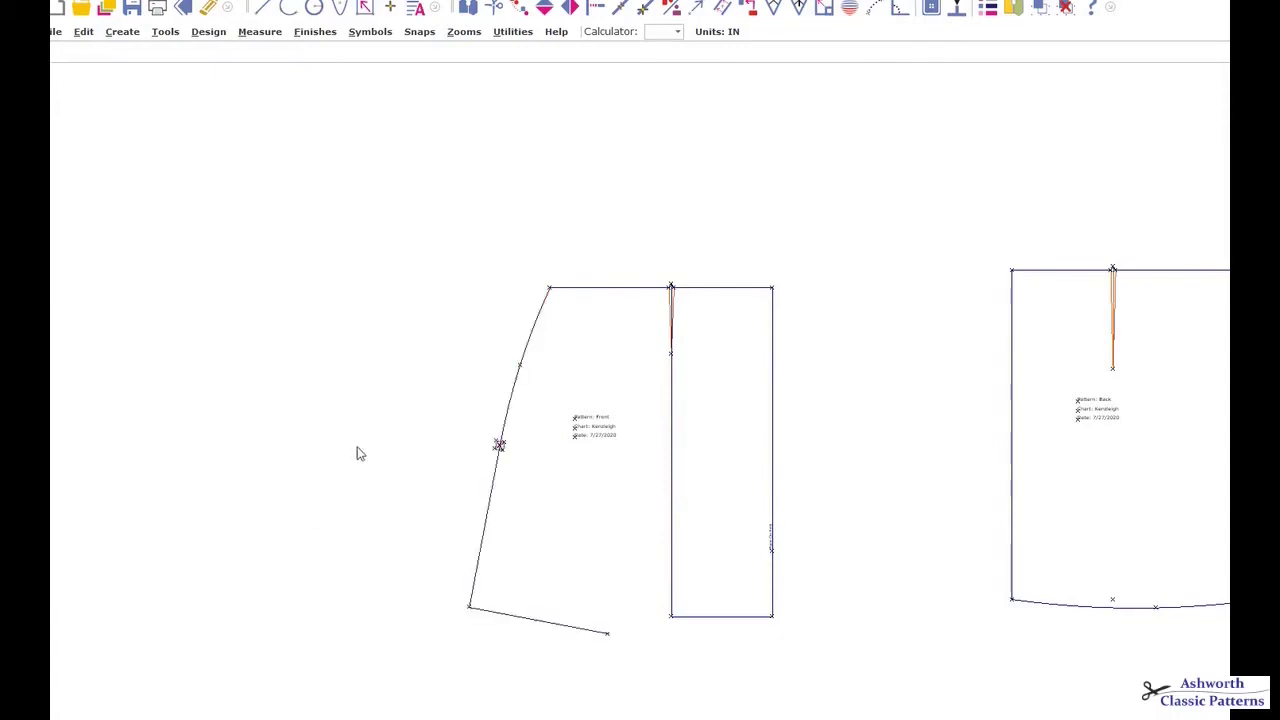
pyautogui.click(287, 9)
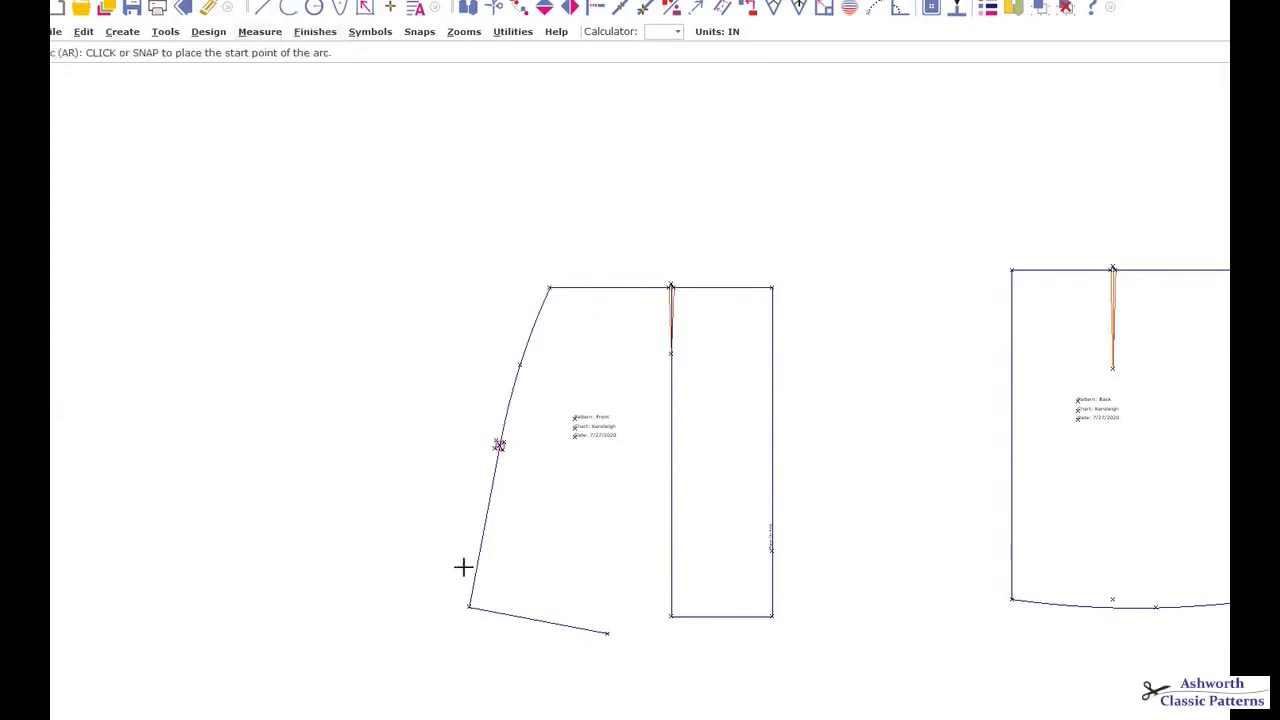
pyautogui.click(469, 606)
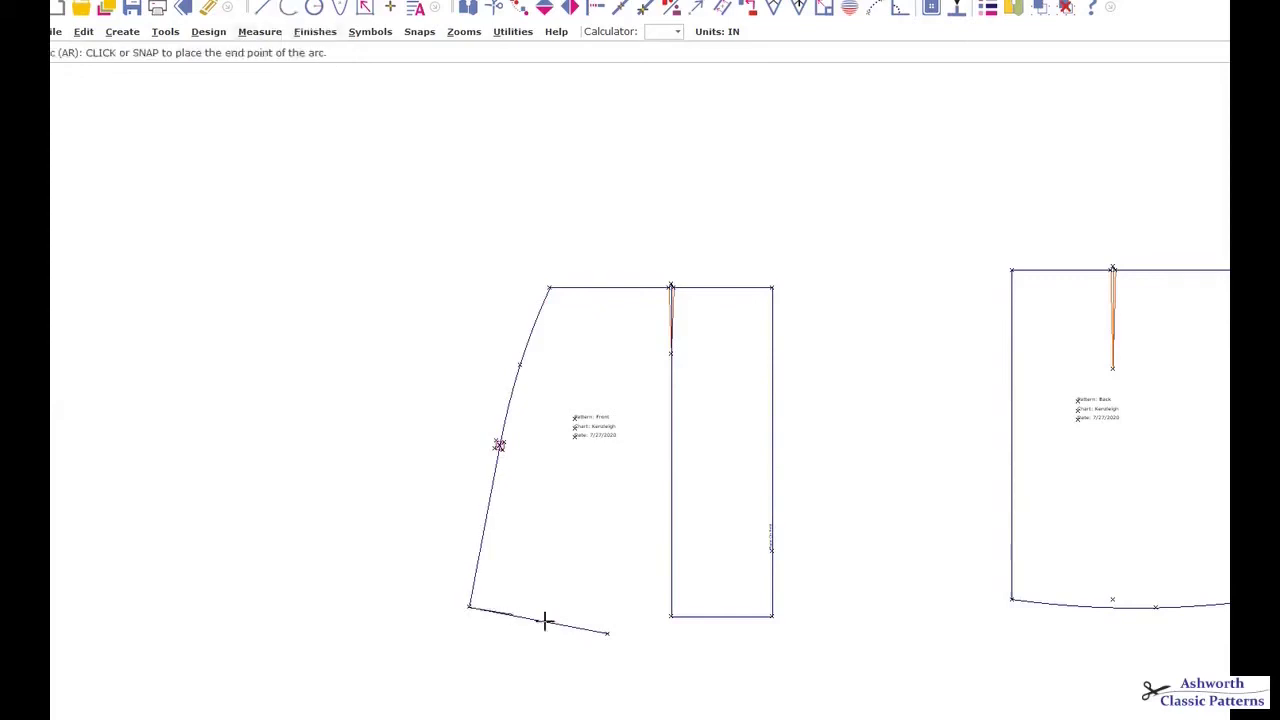
pyautogui.click(772, 617)
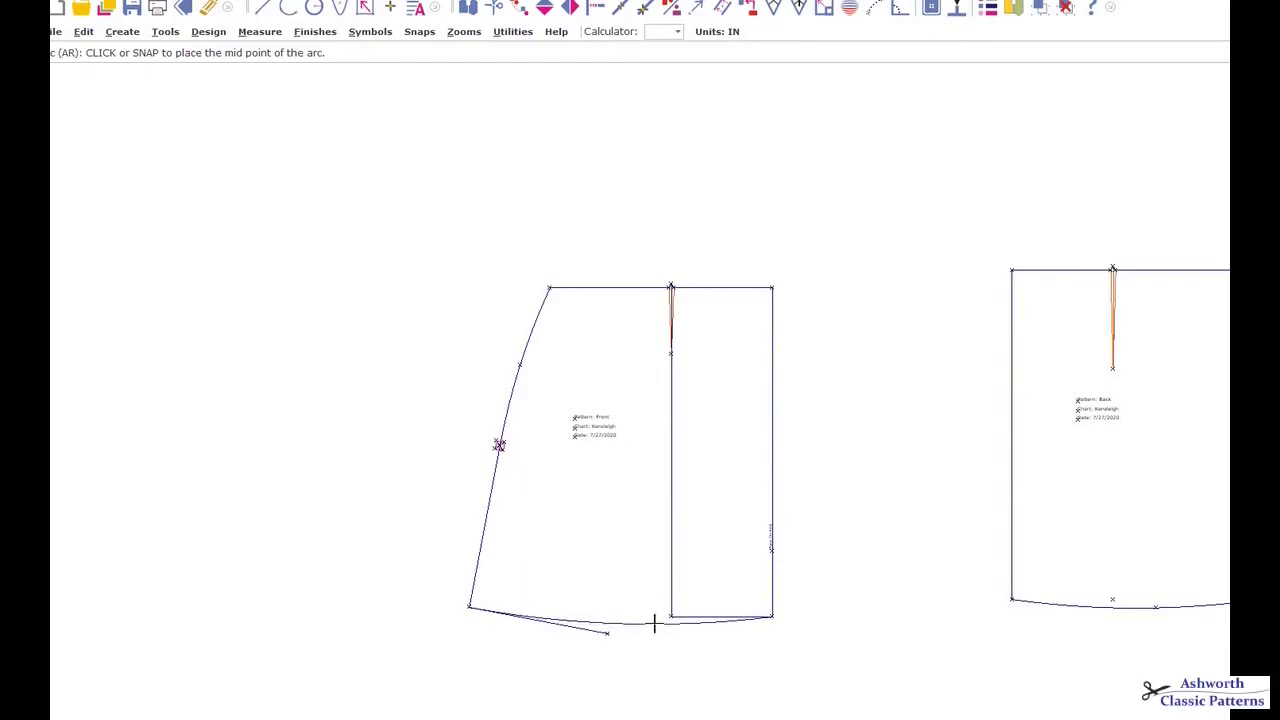
pyautogui.click(655, 623)
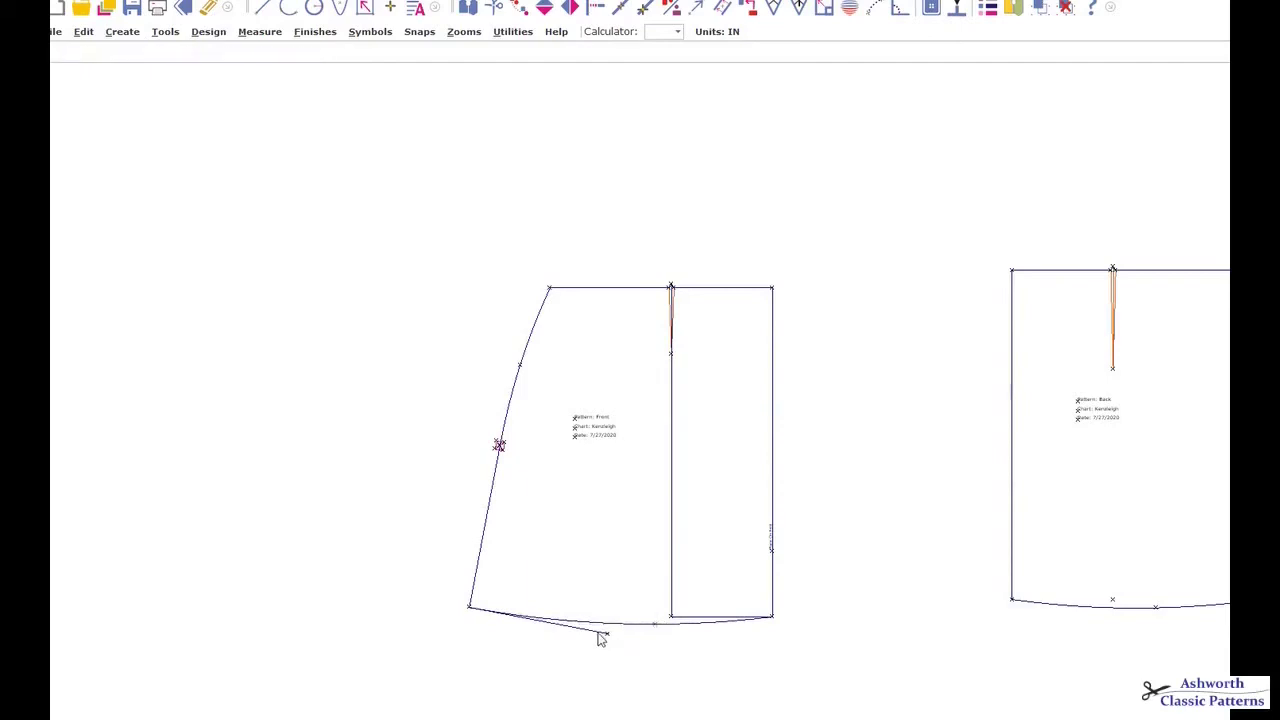
# Delete the old lower-left hem line and the slash line, and select the lower-right hem line.
pyautogui.press('Delete')
pyautogui.click(672, 600)
pyautogui.press('Delete')
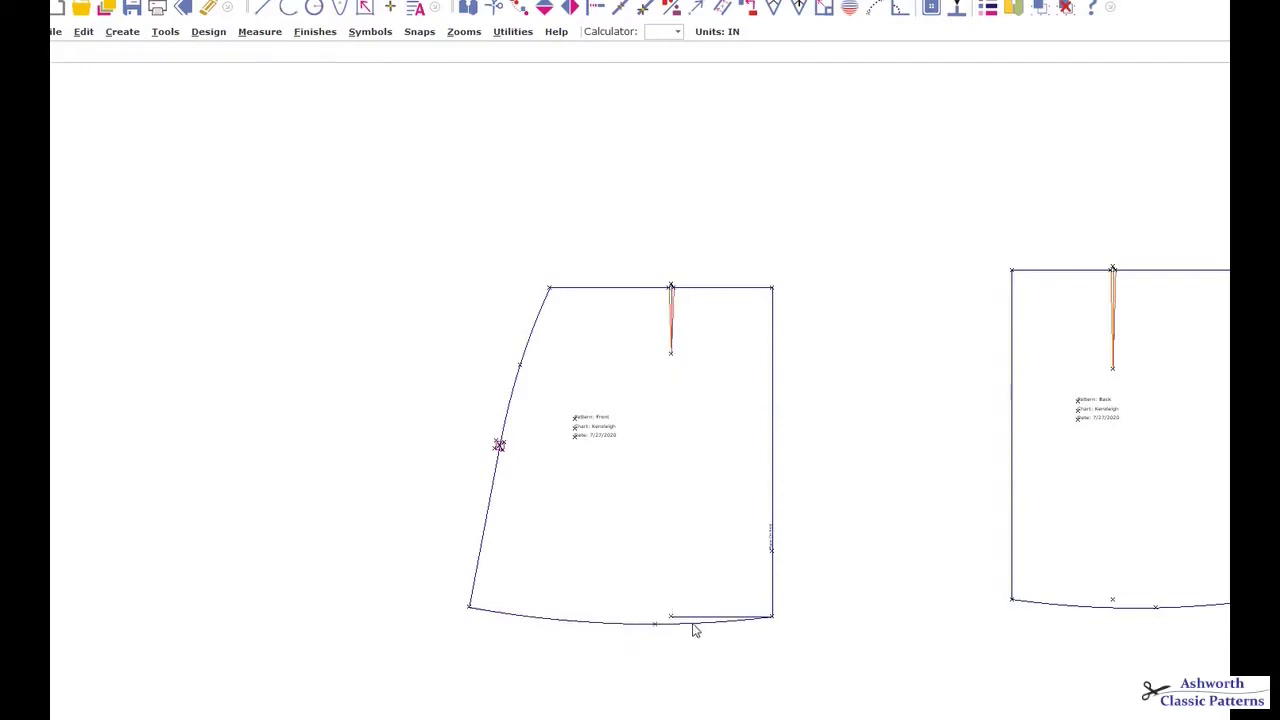
pyautogui.click(686, 617)
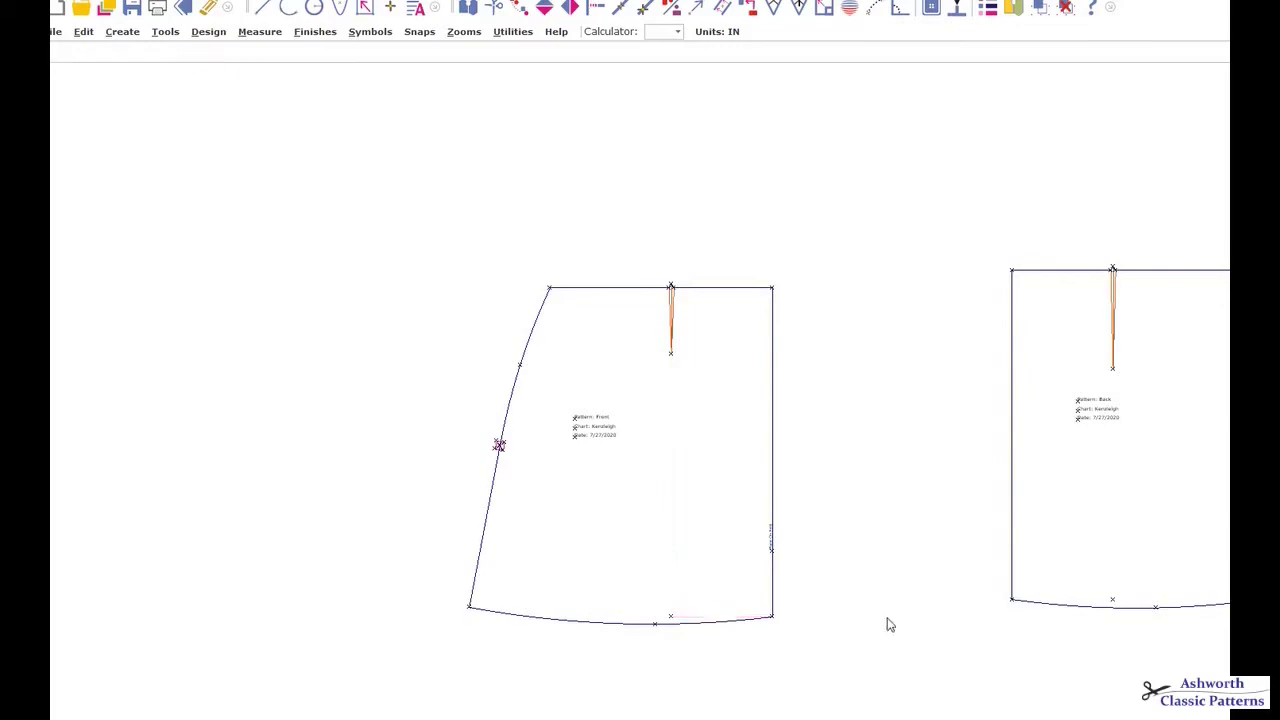